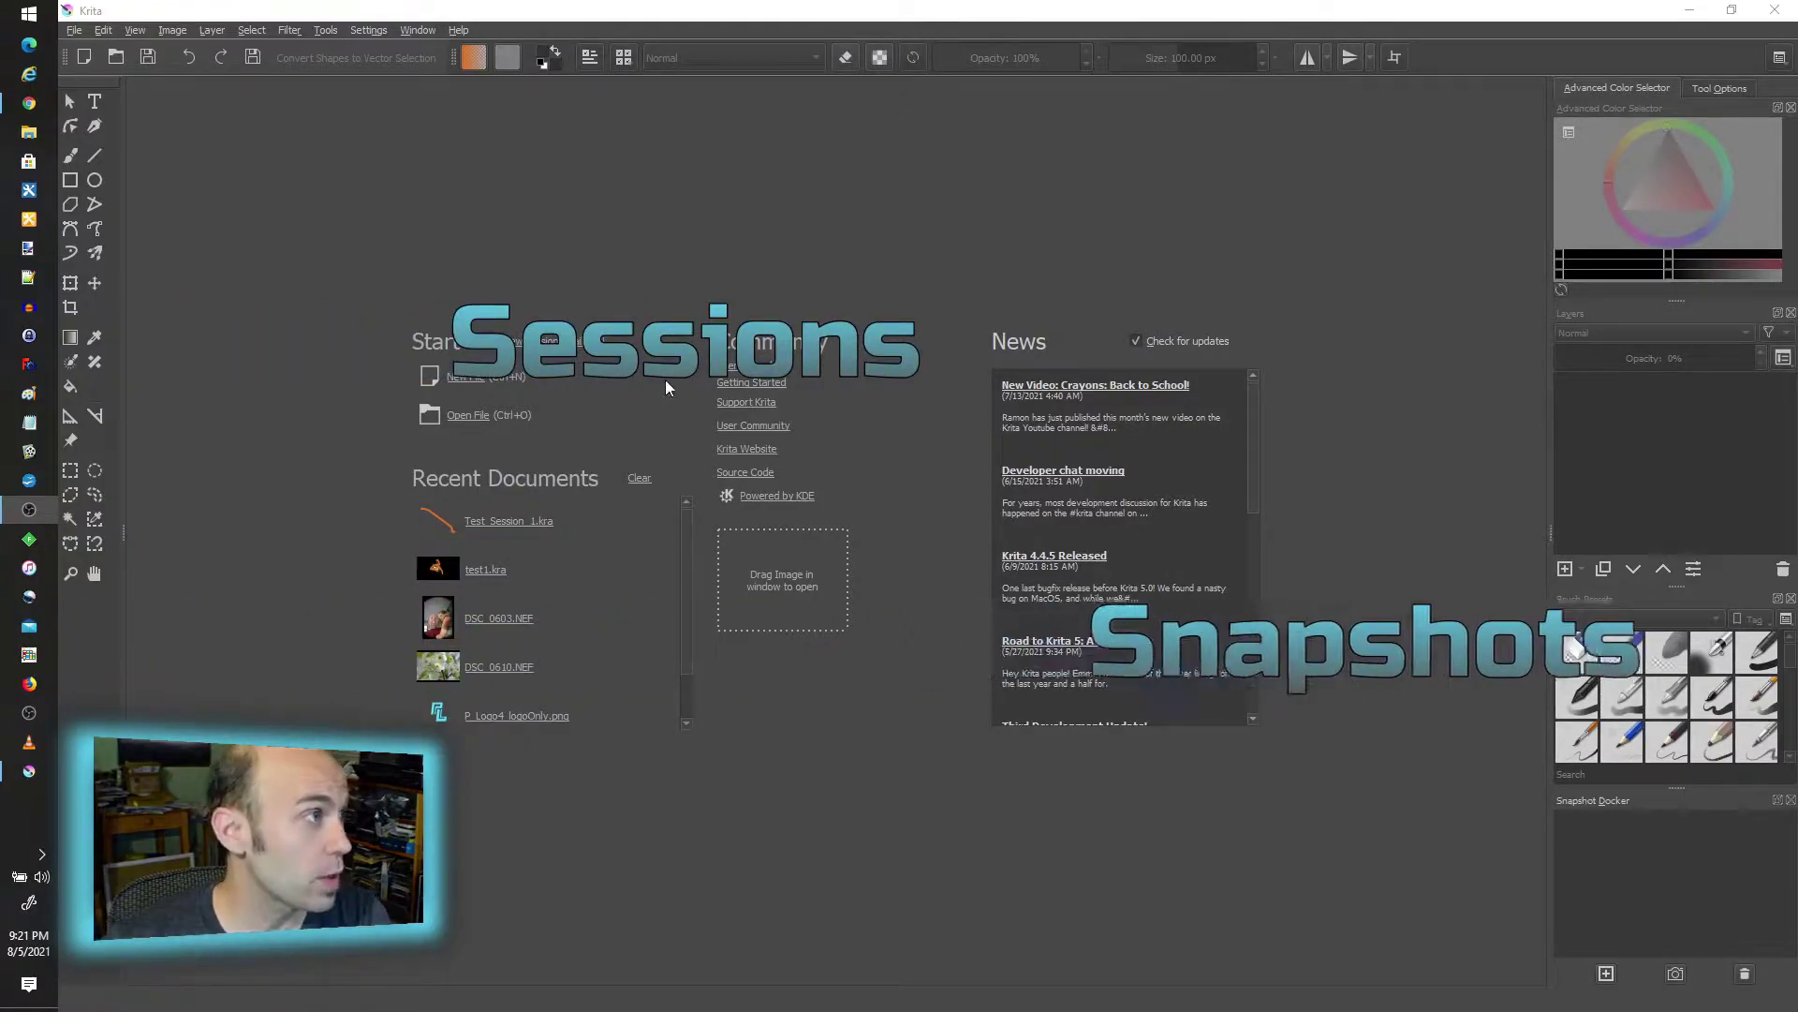
# Create a new 1920×1080 canvas, paint an orange freehand stroke across it, and open Save As.
pyautogui.click(74, 33)
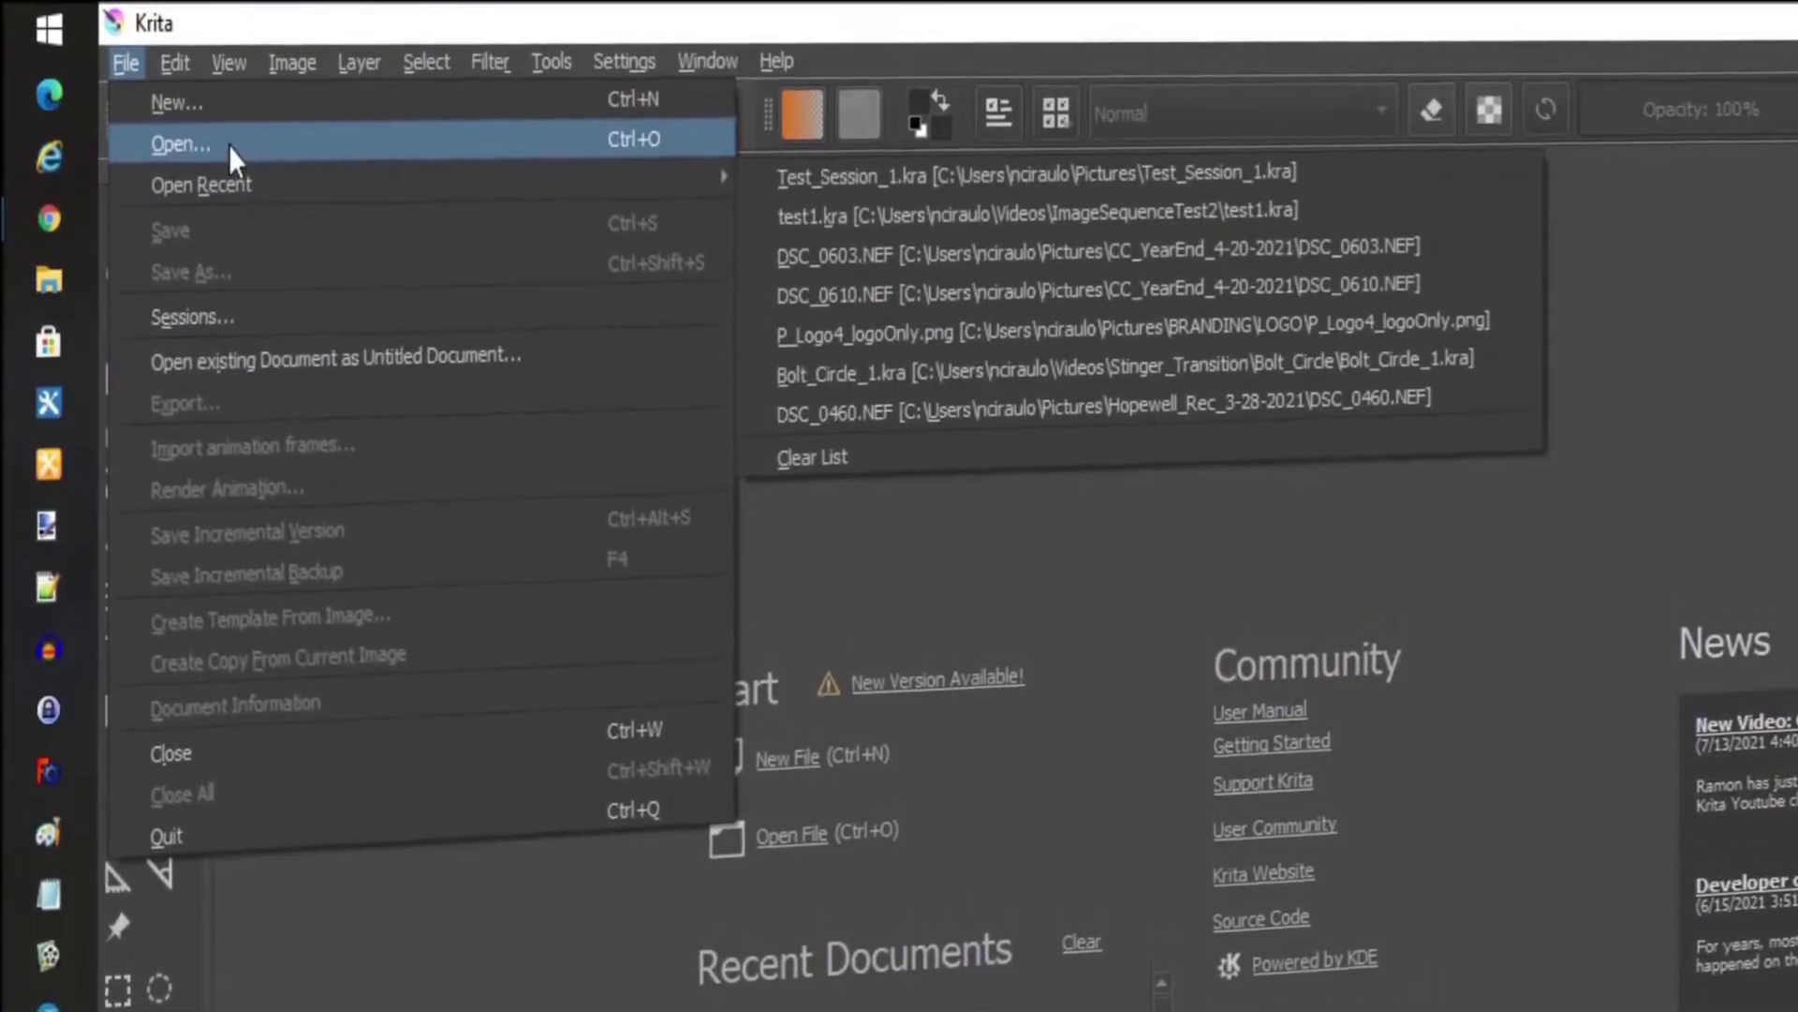
pyautogui.click(225, 99)
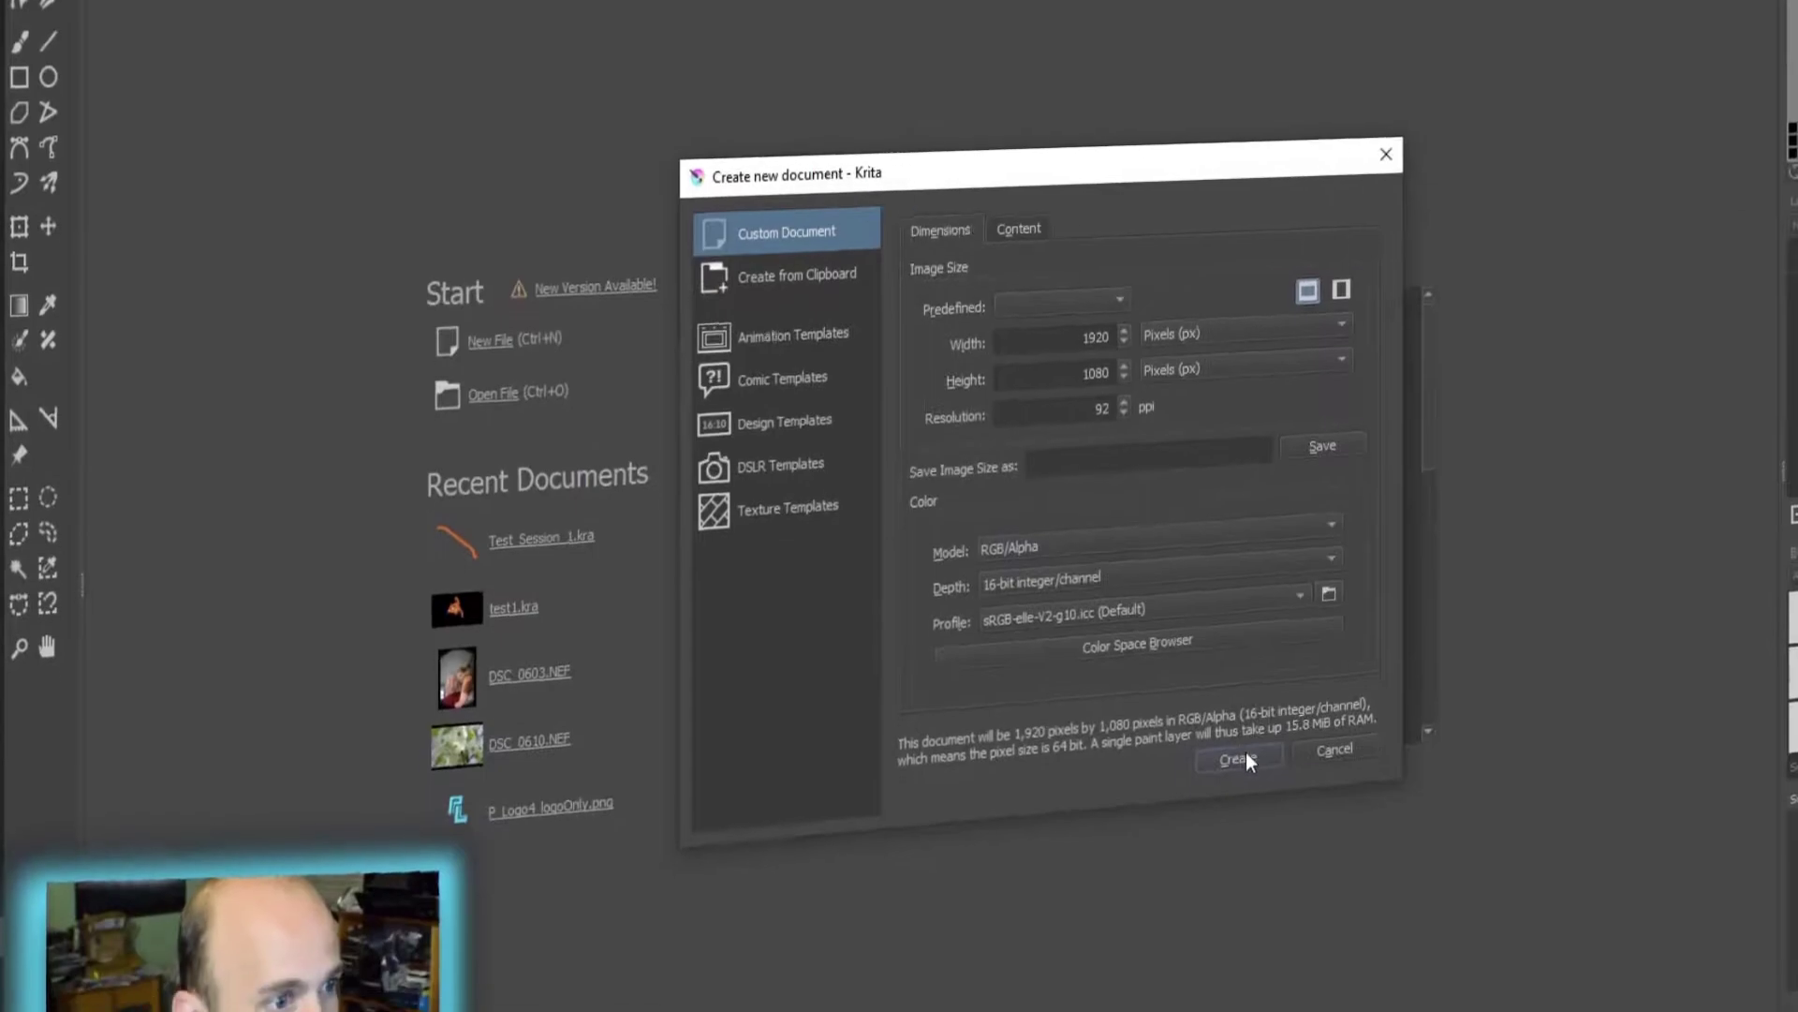
pyautogui.click(1236, 789)
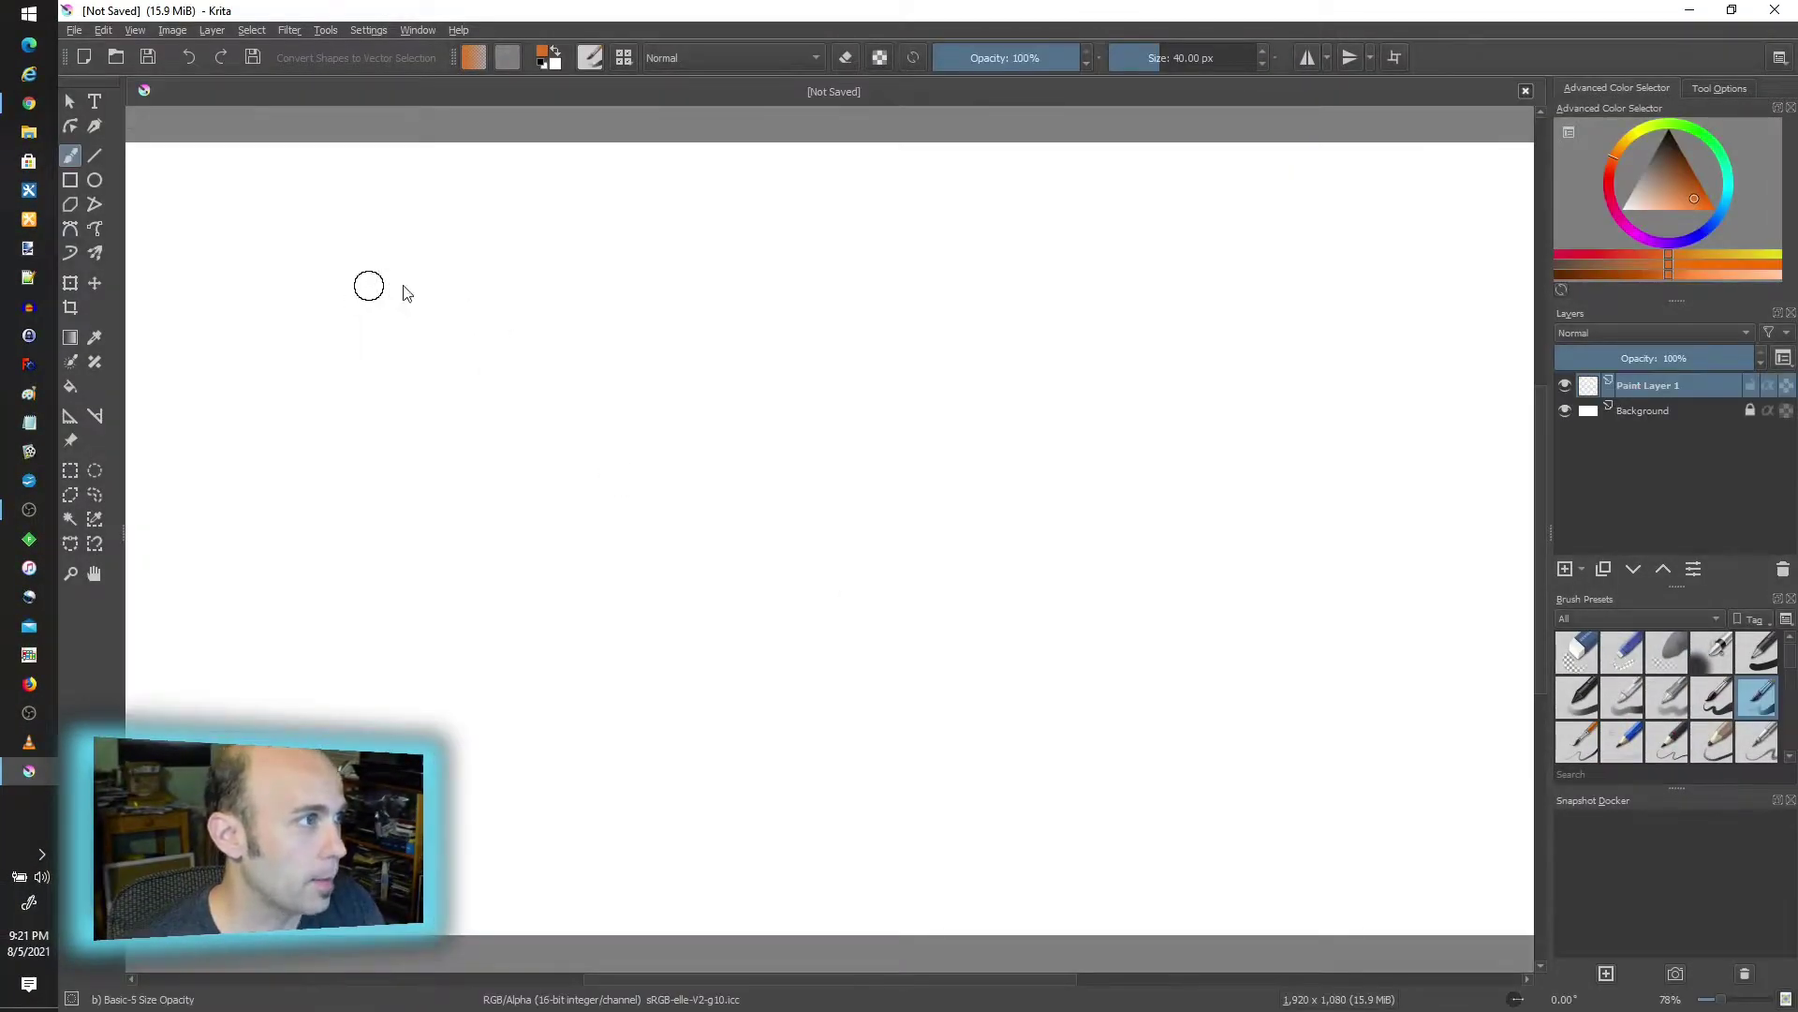
pyautogui.moveTo(369, 286)
pyautogui.mouseDown()
pyautogui.moveTo(826, 703)
pyautogui.moveTo(628, 551)
pyautogui.moveTo(927, 452)
pyautogui.mouseUp()
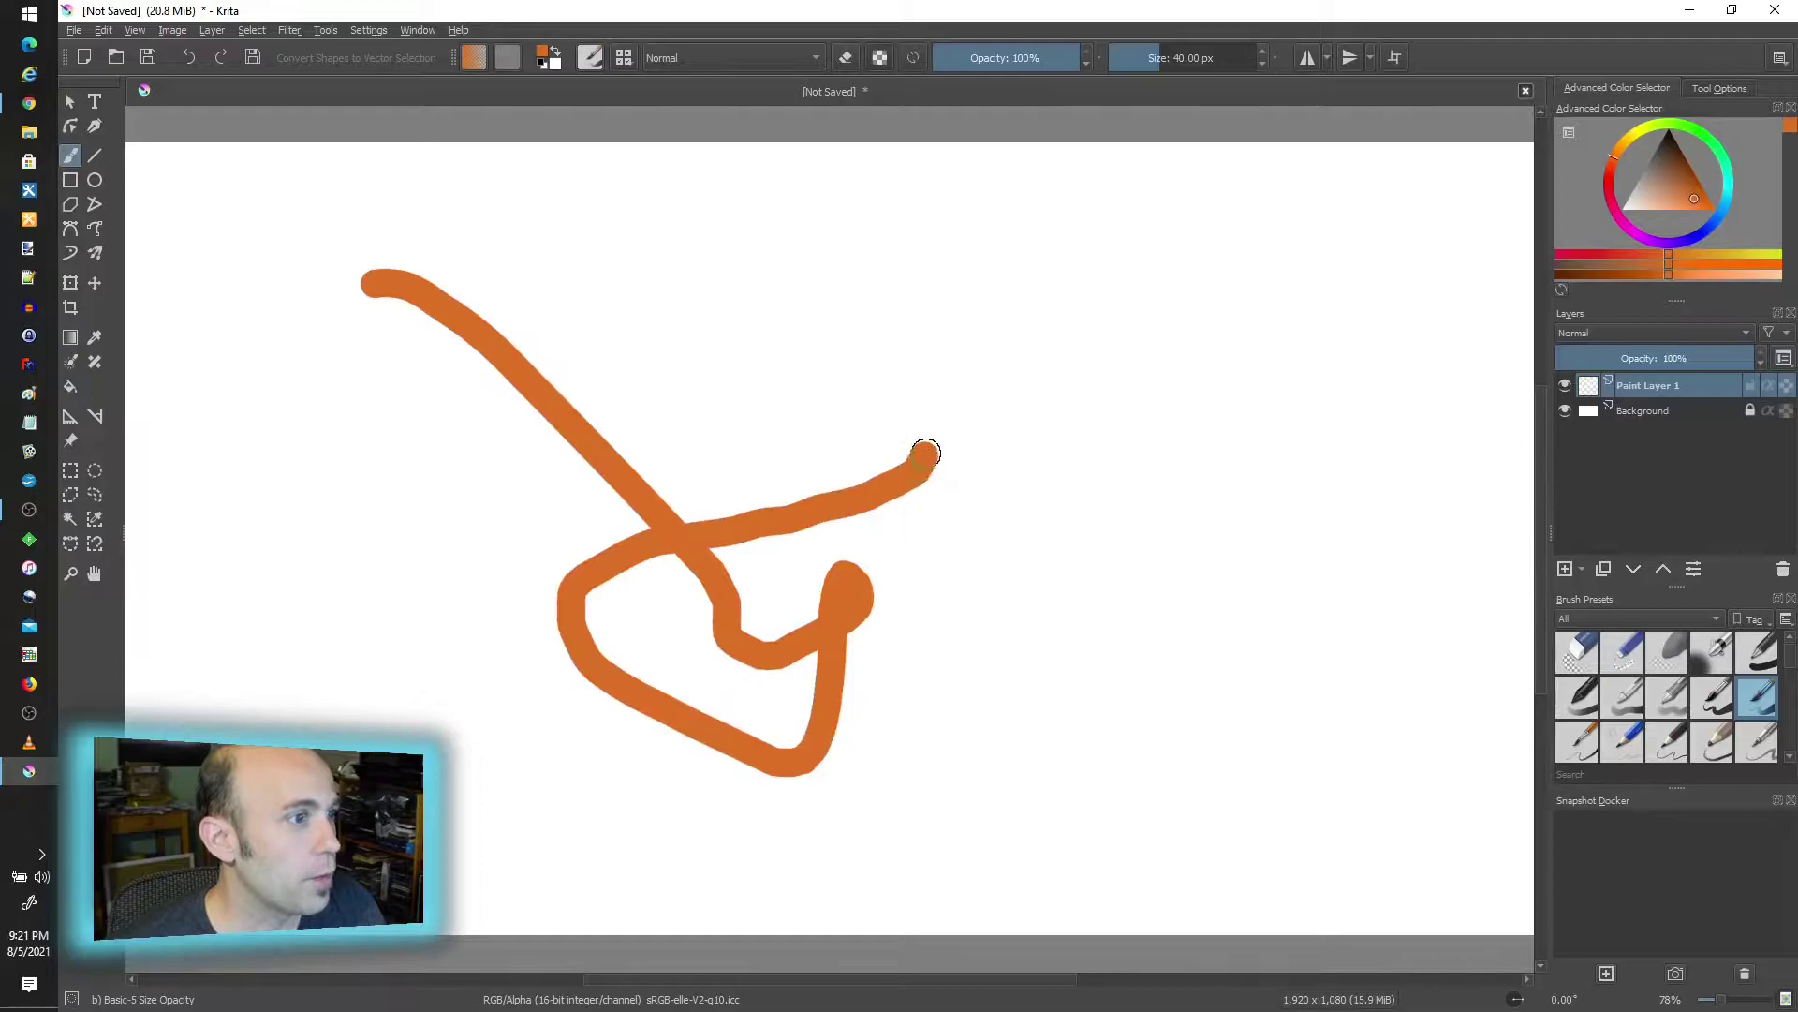
pyautogui.click(81, 36)
pyautogui.click(138, 129)
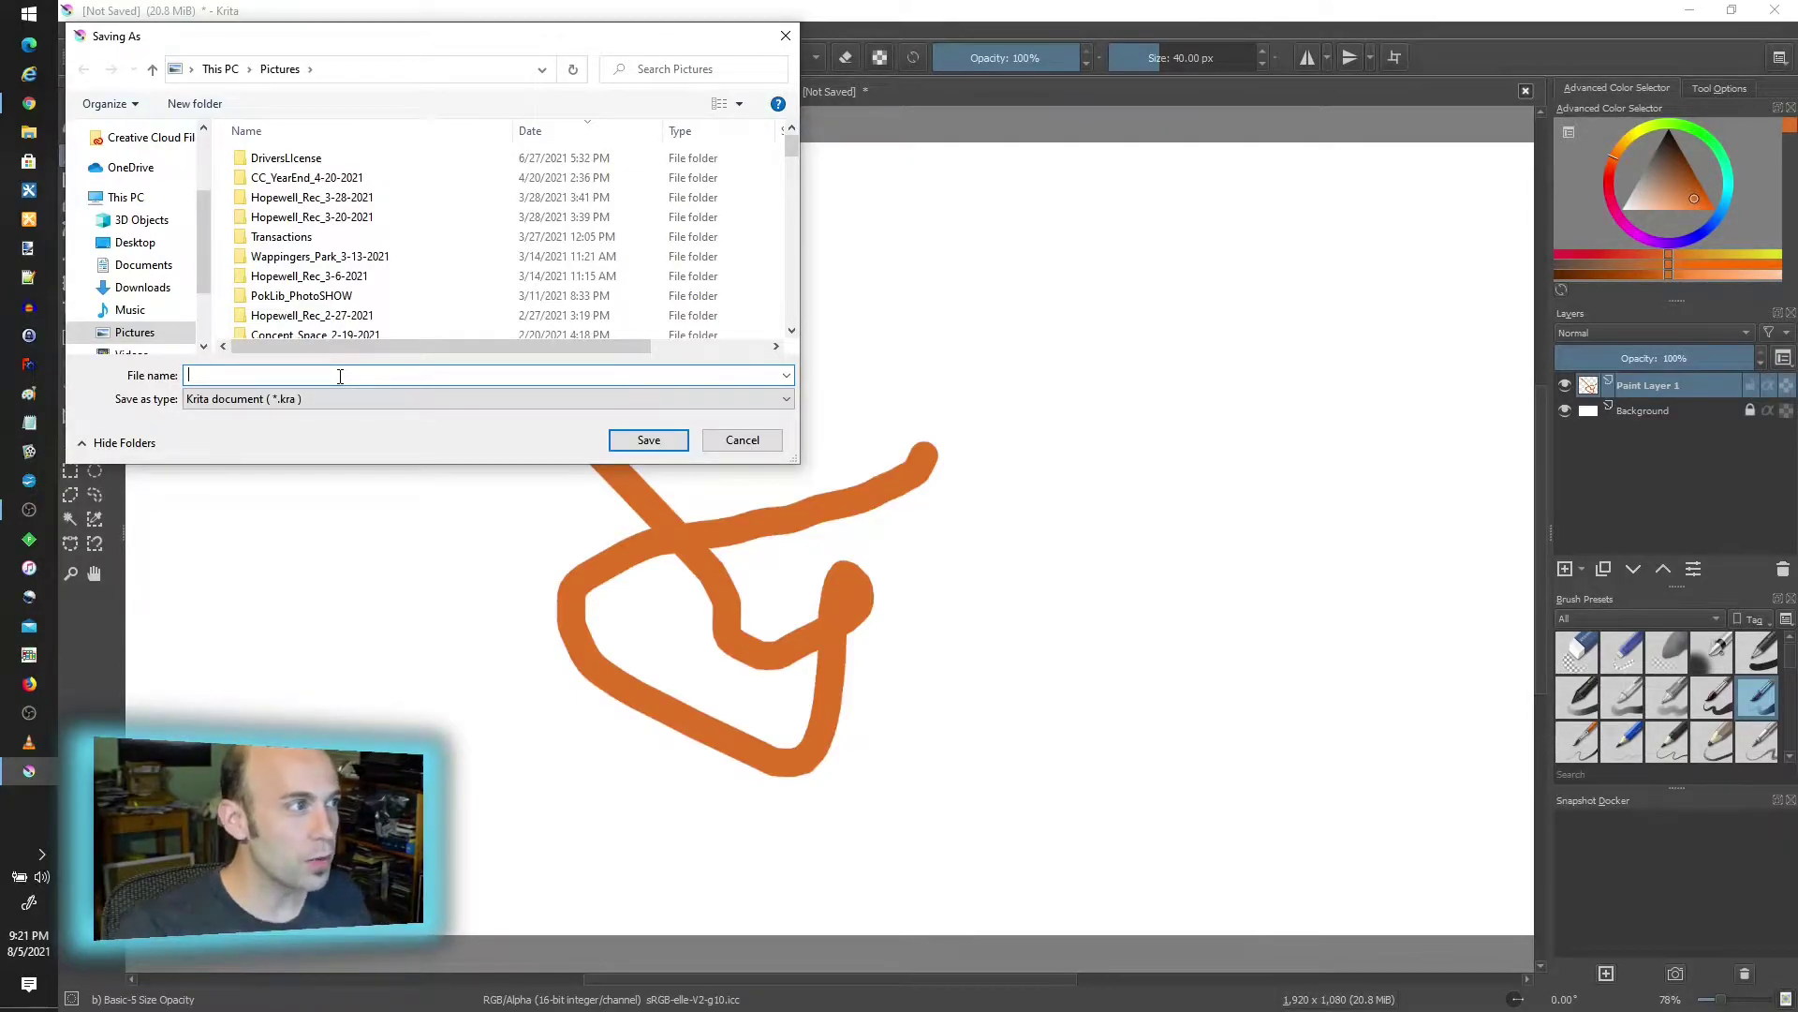
# Save as Test1_Session1.kra, then add a new Paint Layer with an orange stroke across top and right.
pyautogui.write('Test1')
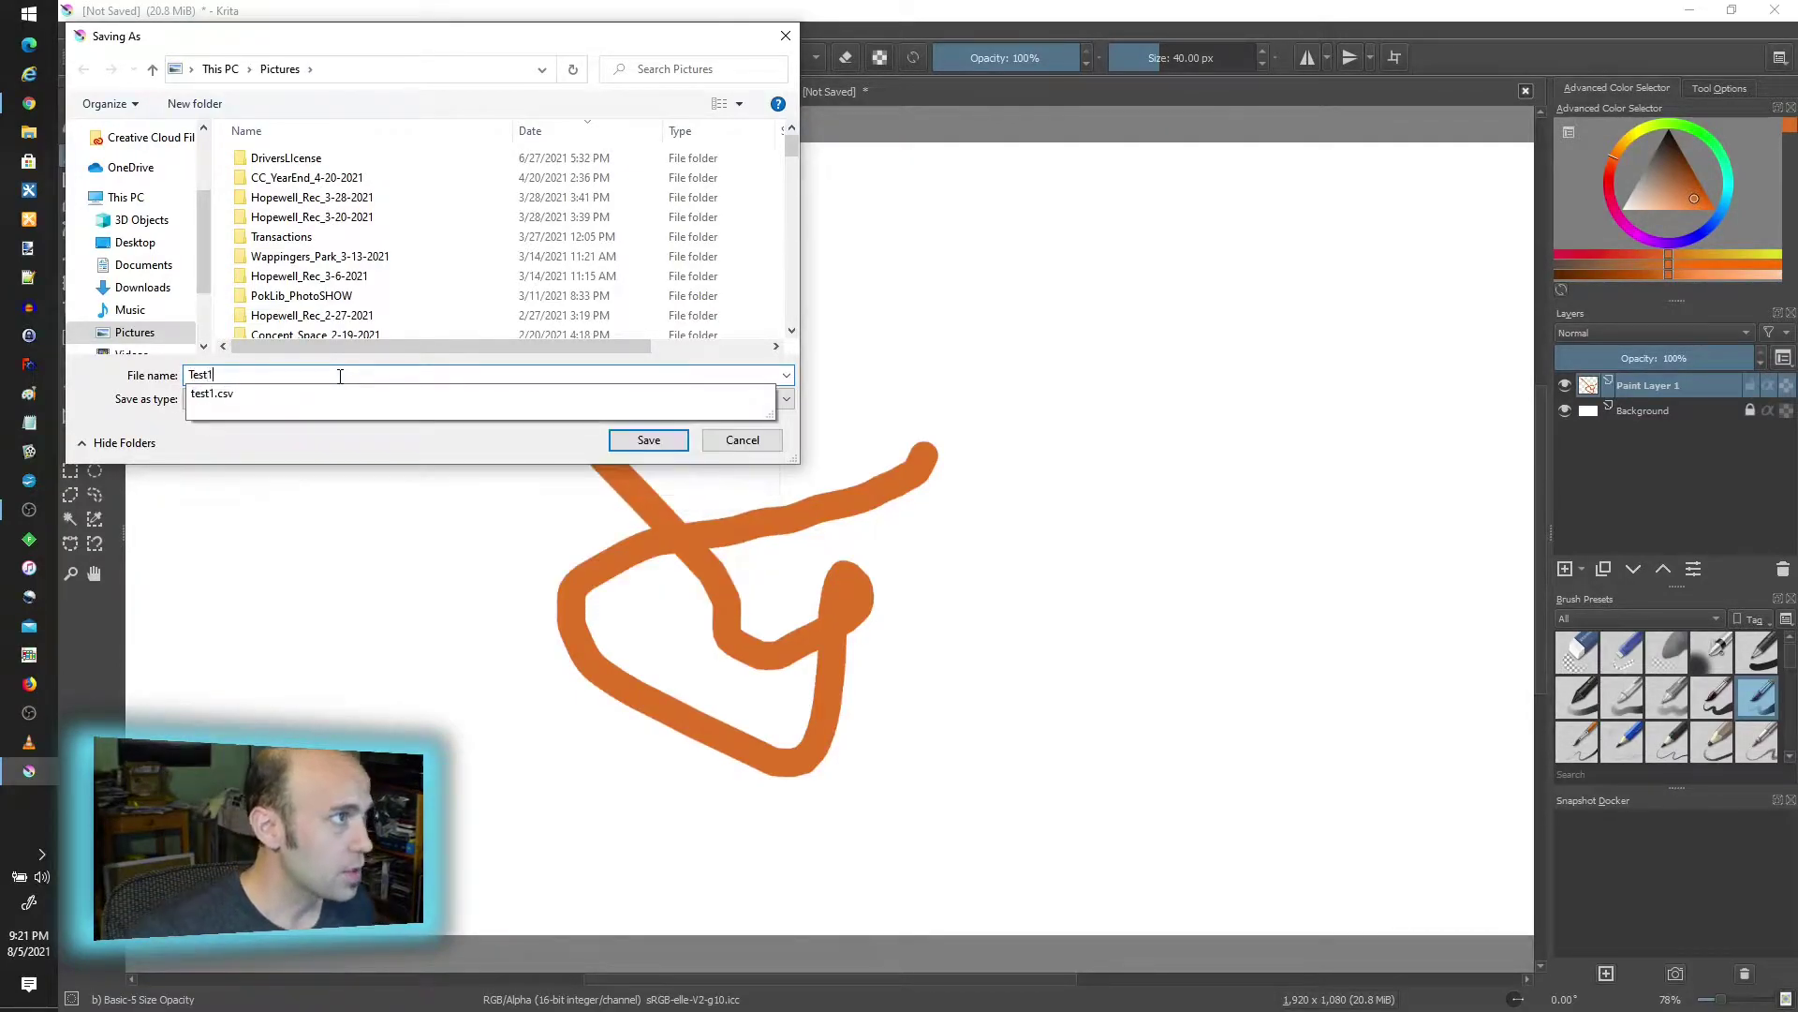
pyautogui.write('_Session1')
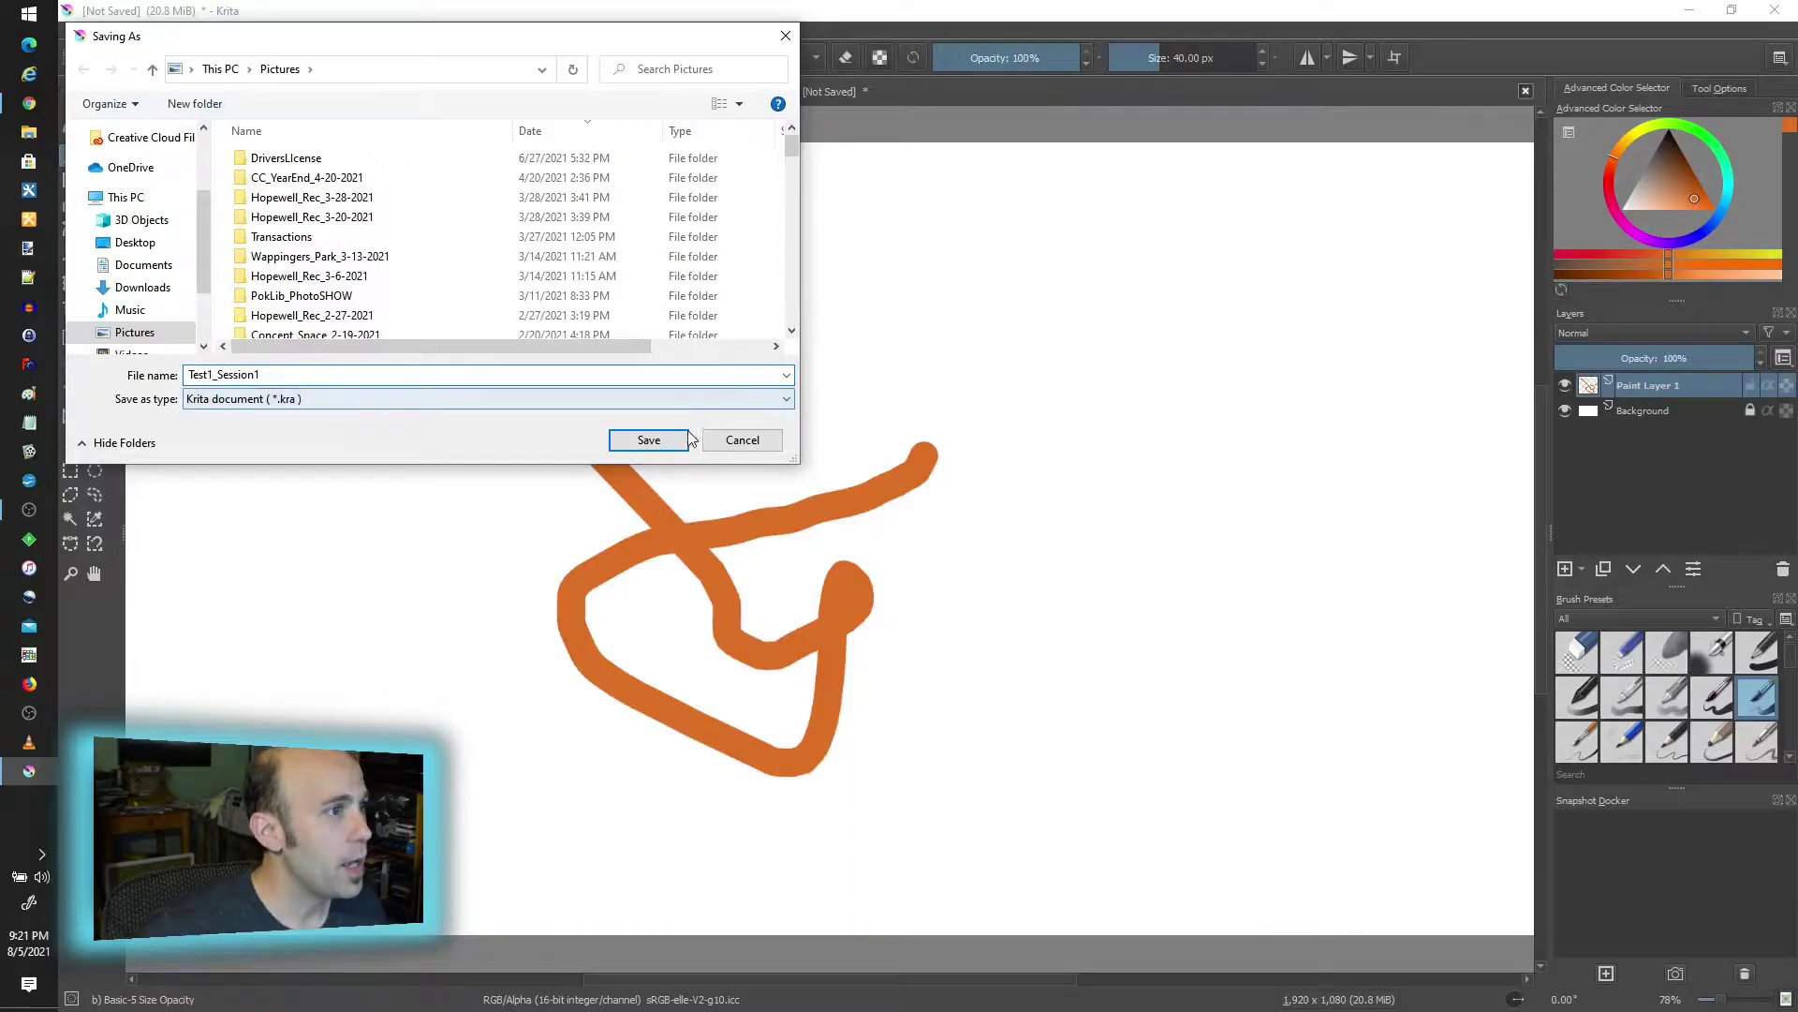
pyautogui.press('Return')
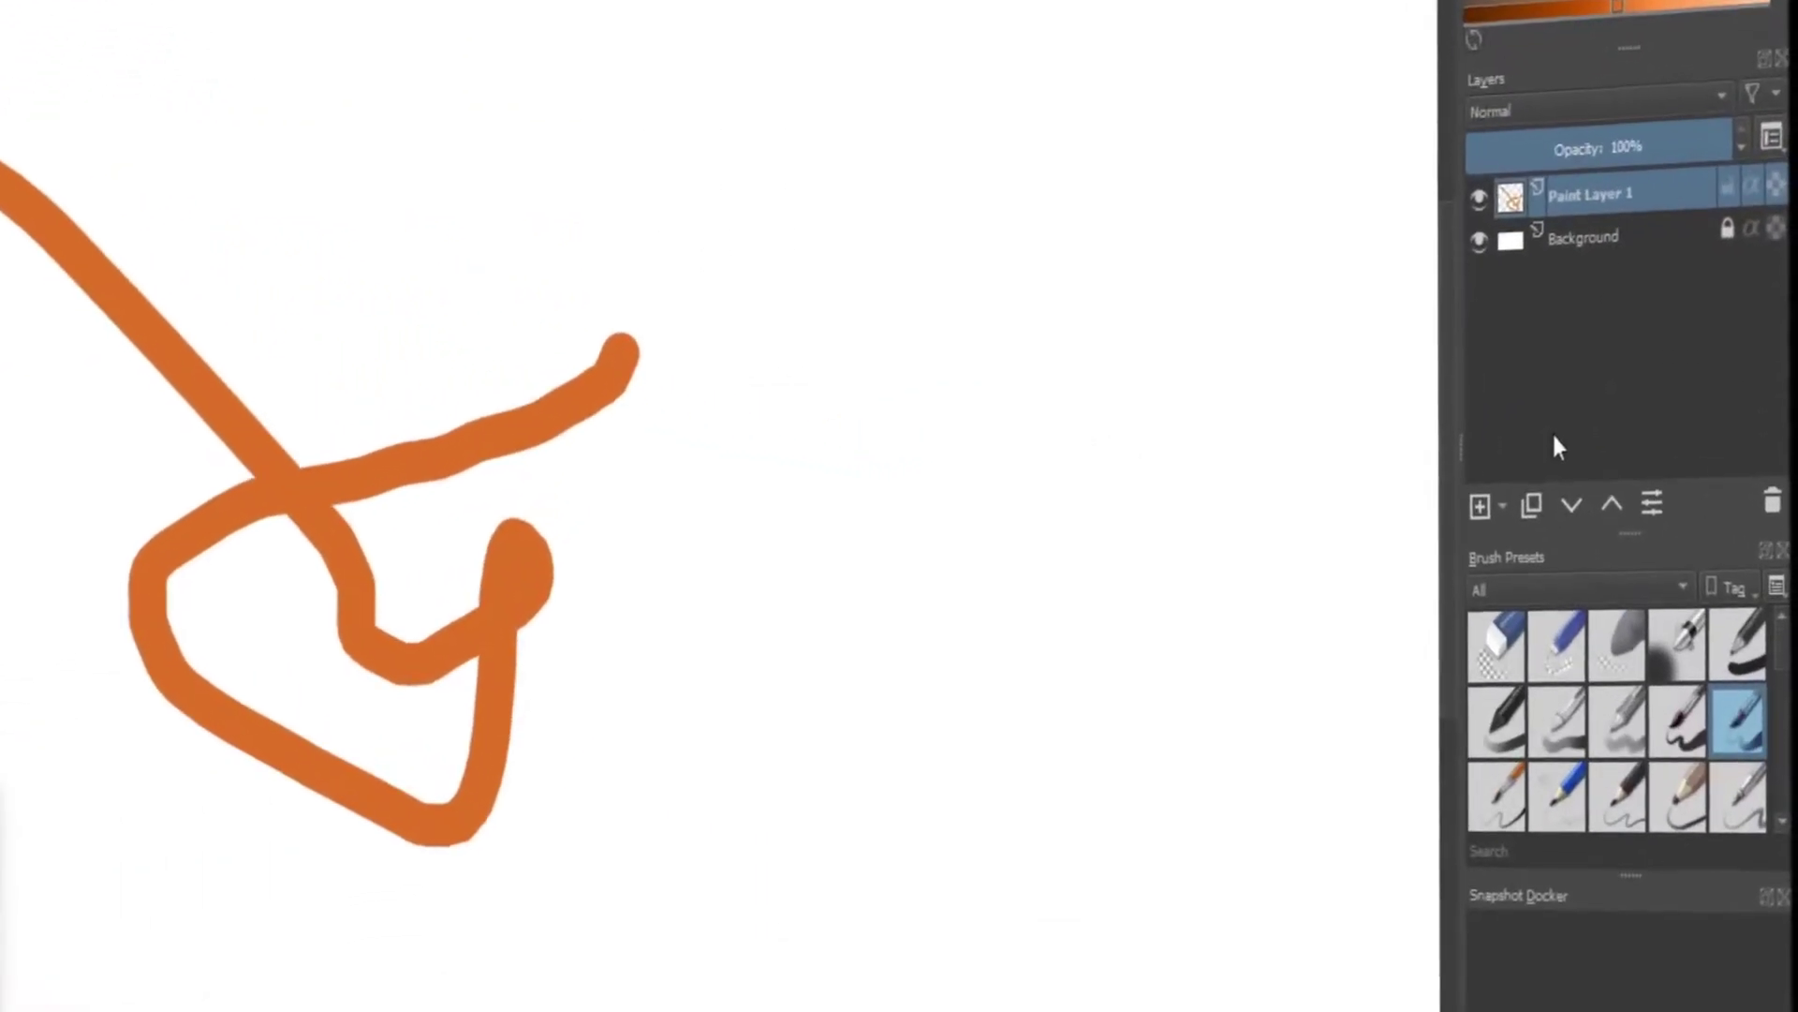
pyautogui.click(1501, 507)
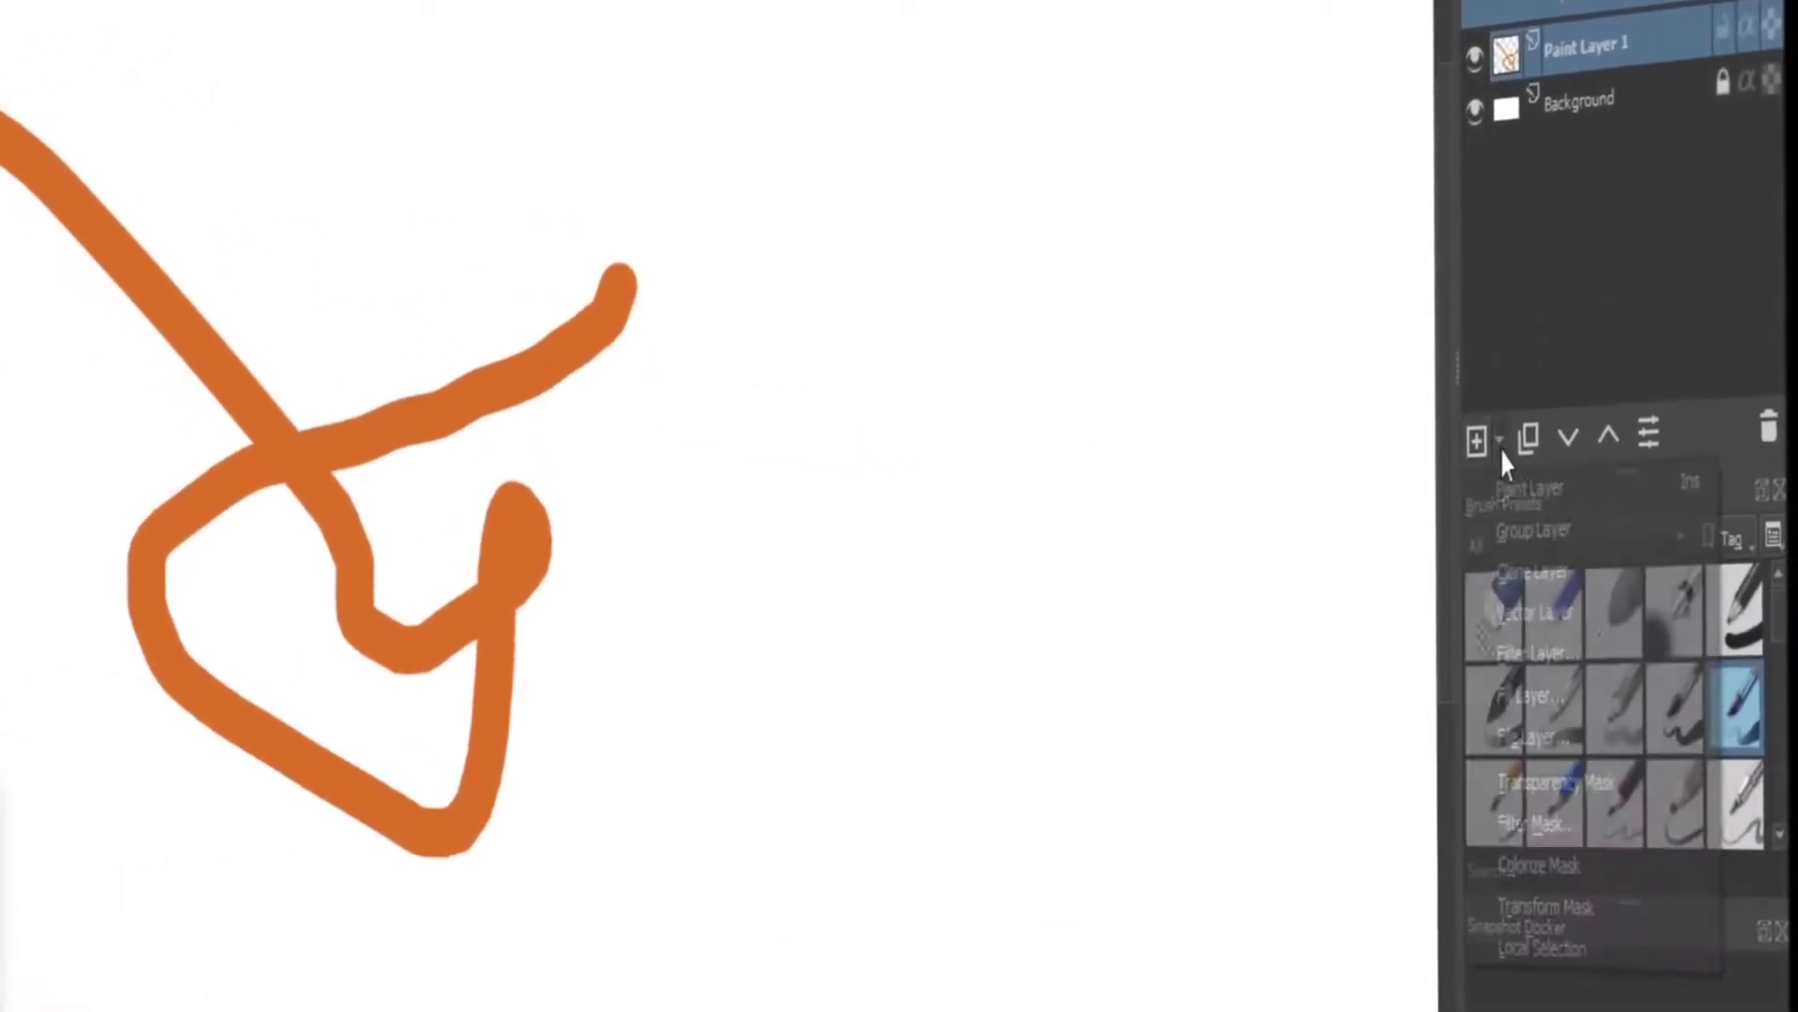
pyautogui.click(1507, 562)
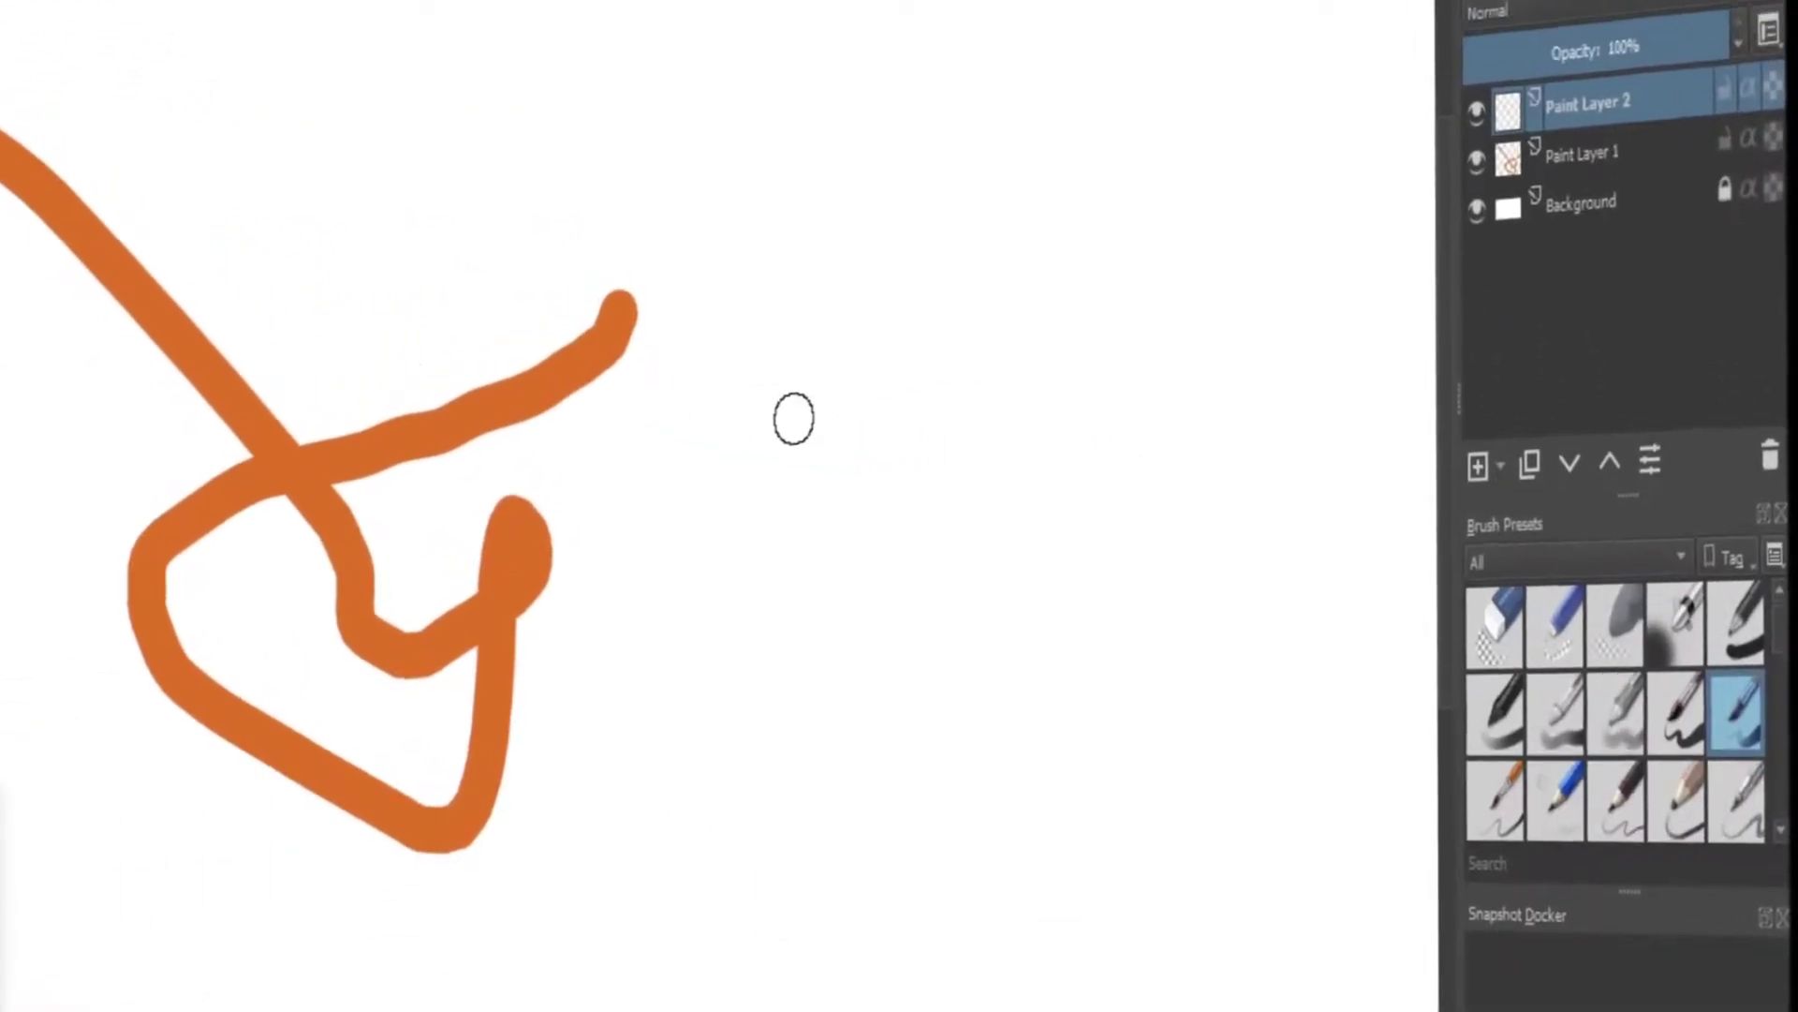
pyautogui.moveTo(359, 112)
pyautogui.mouseDown()
pyautogui.moveTo(616, 166)
pyautogui.moveTo(1019, 656)
pyautogui.mouseUp()
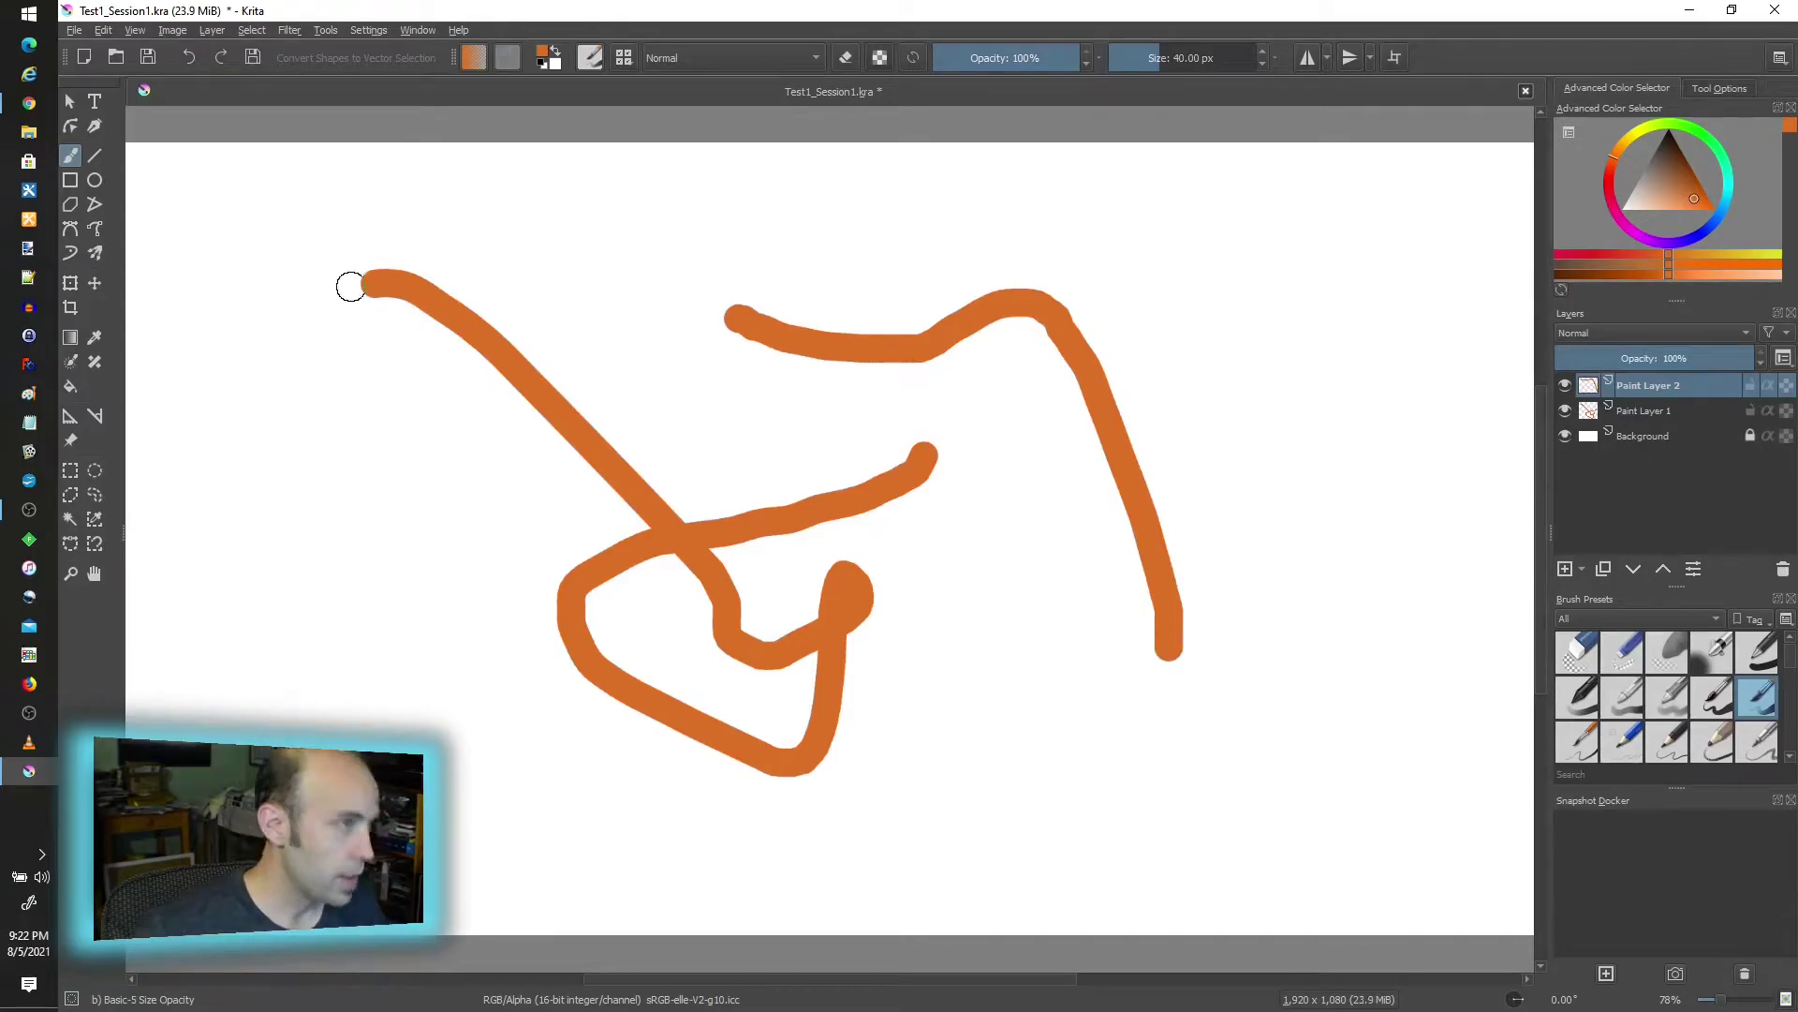
# Save Test1_Session1 with Ctrl+S and create a second blank document.
pyautogui.hotkey('ctrl', 's')
pyautogui.click(74, 31)
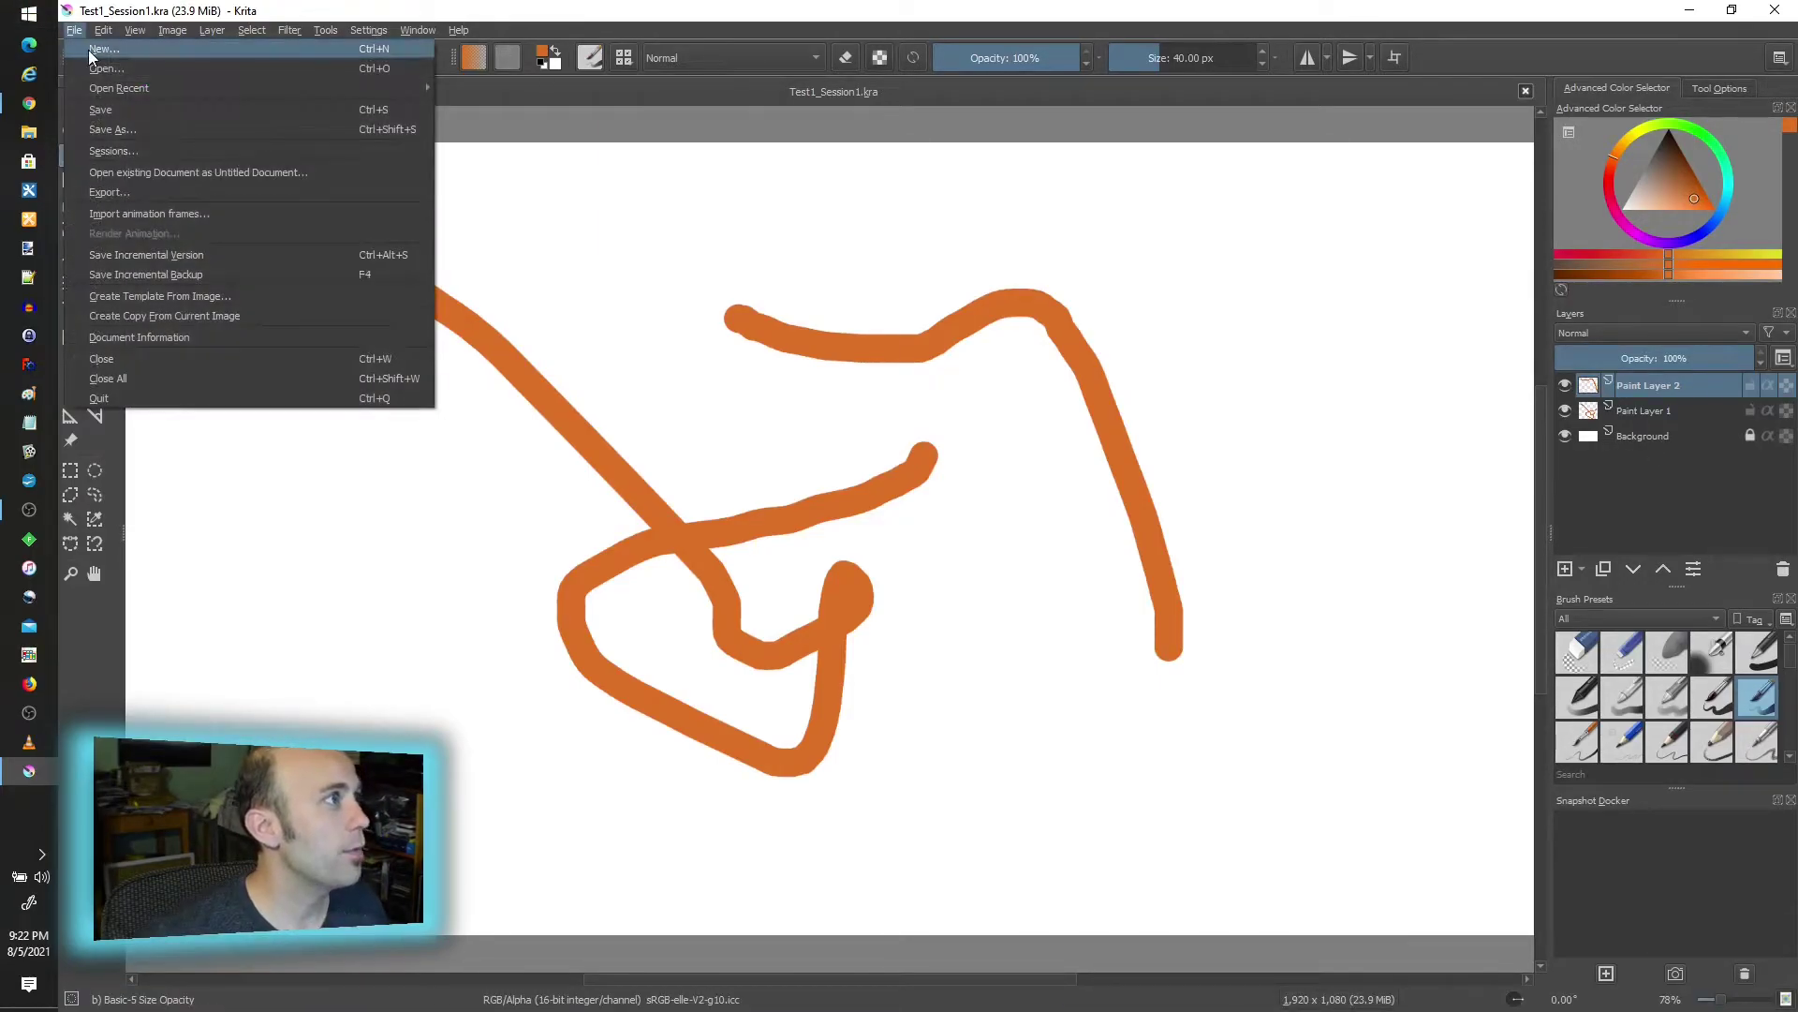
pyautogui.click(94, 49)
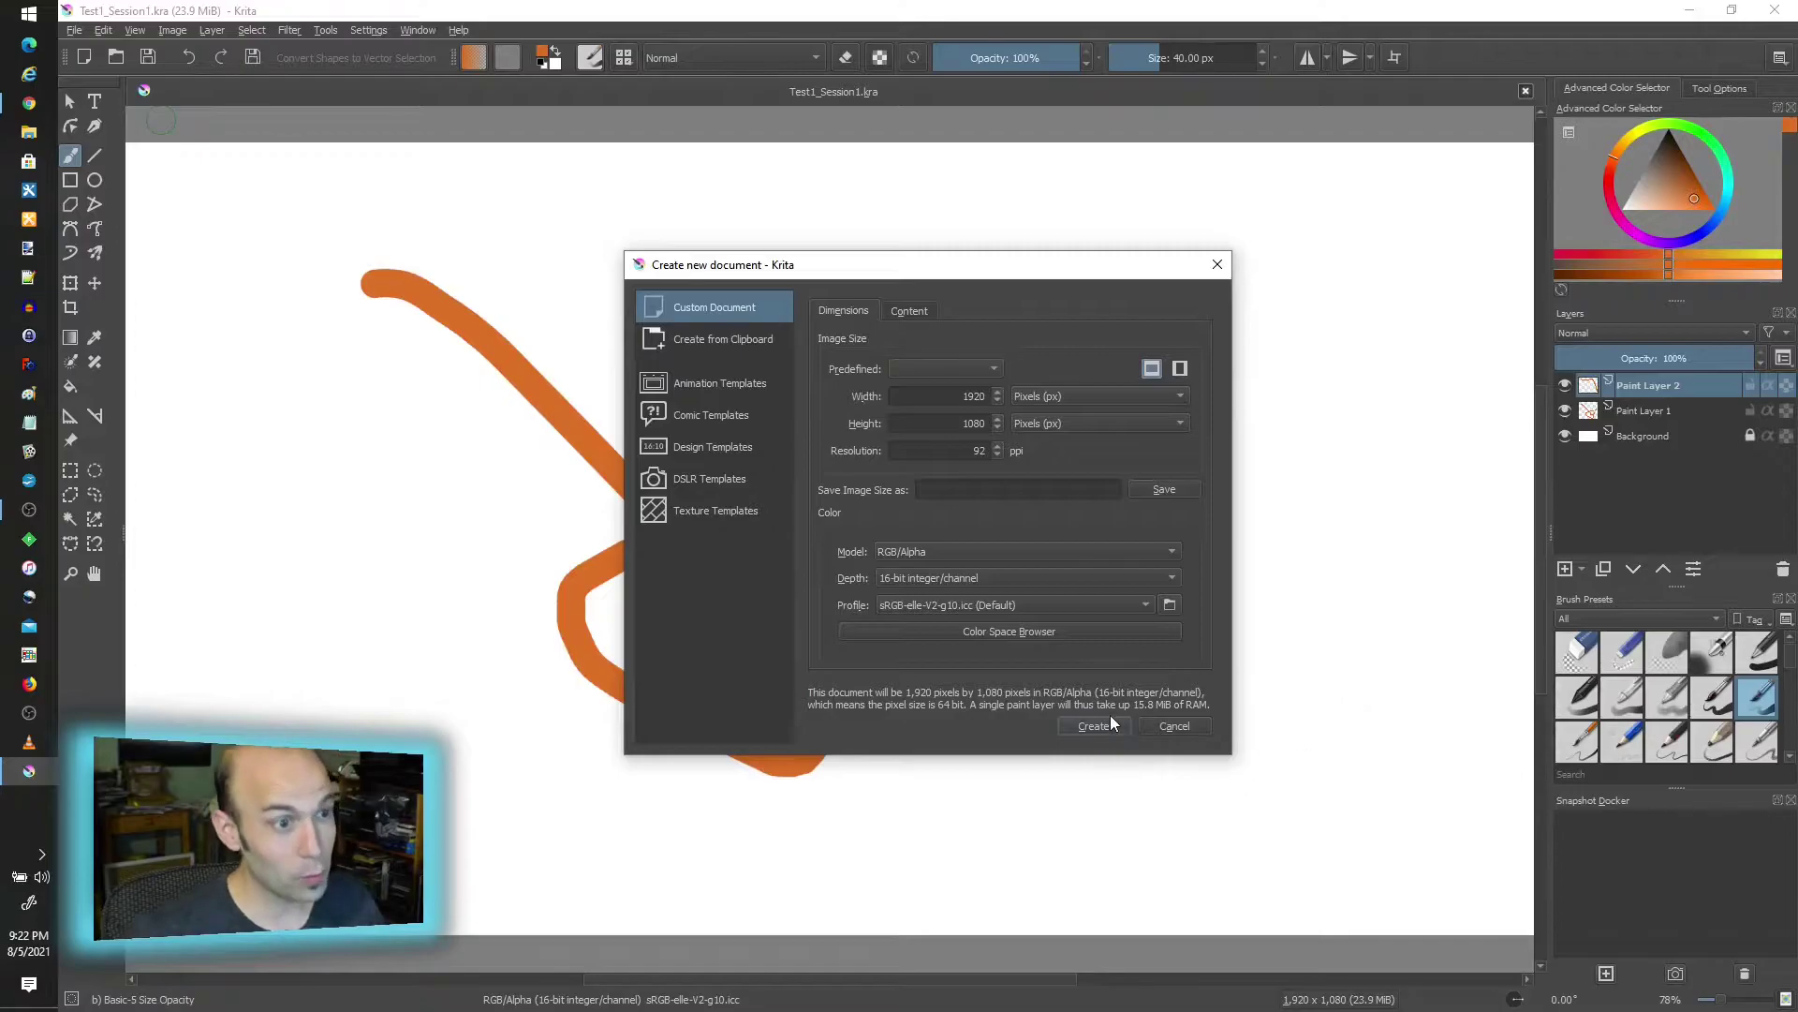
pyautogui.click(1094, 726)
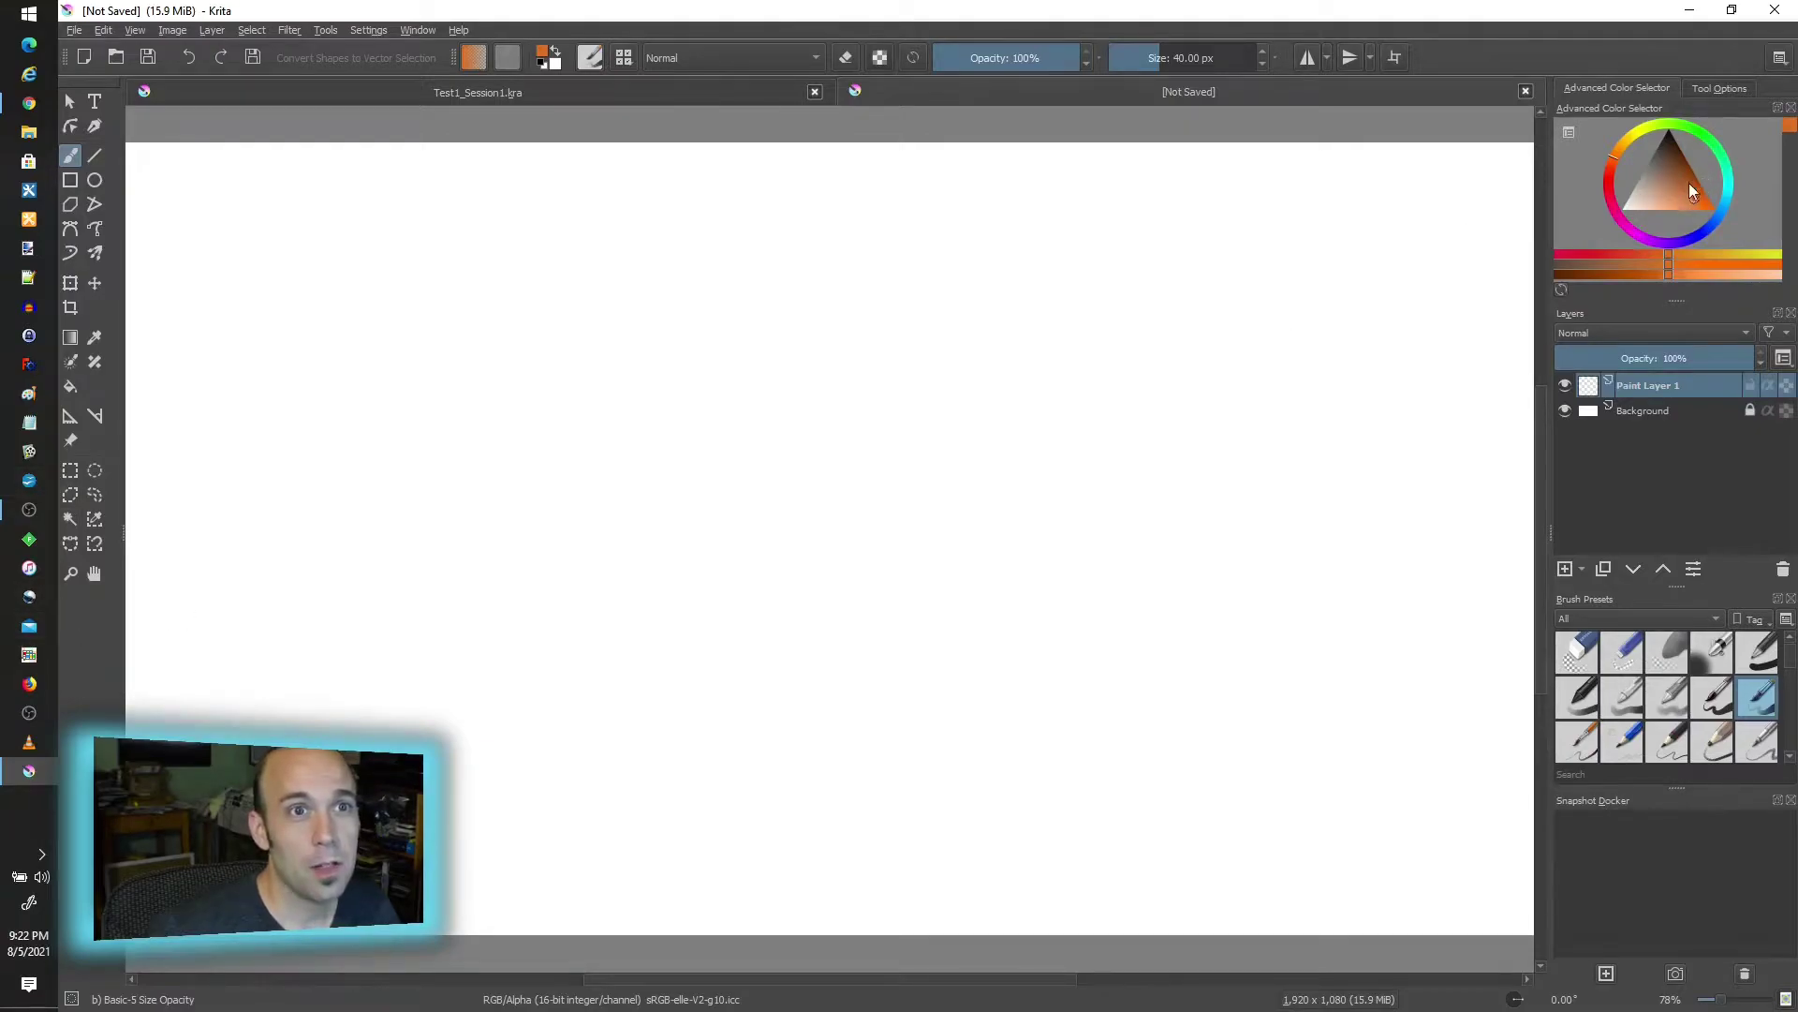
# Pick a near-black colour and paint three dark strokes on the new canvas.
pyautogui.moveTo(1694, 192); pyautogui.dragTo(1672, 139)
pyautogui.moveTo(1102, 379)
pyautogui.mouseDown()
pyautogui.moveTo(560, 519)
pyautogui.moveTo(538, 454)
pyautogui.mouseUp()
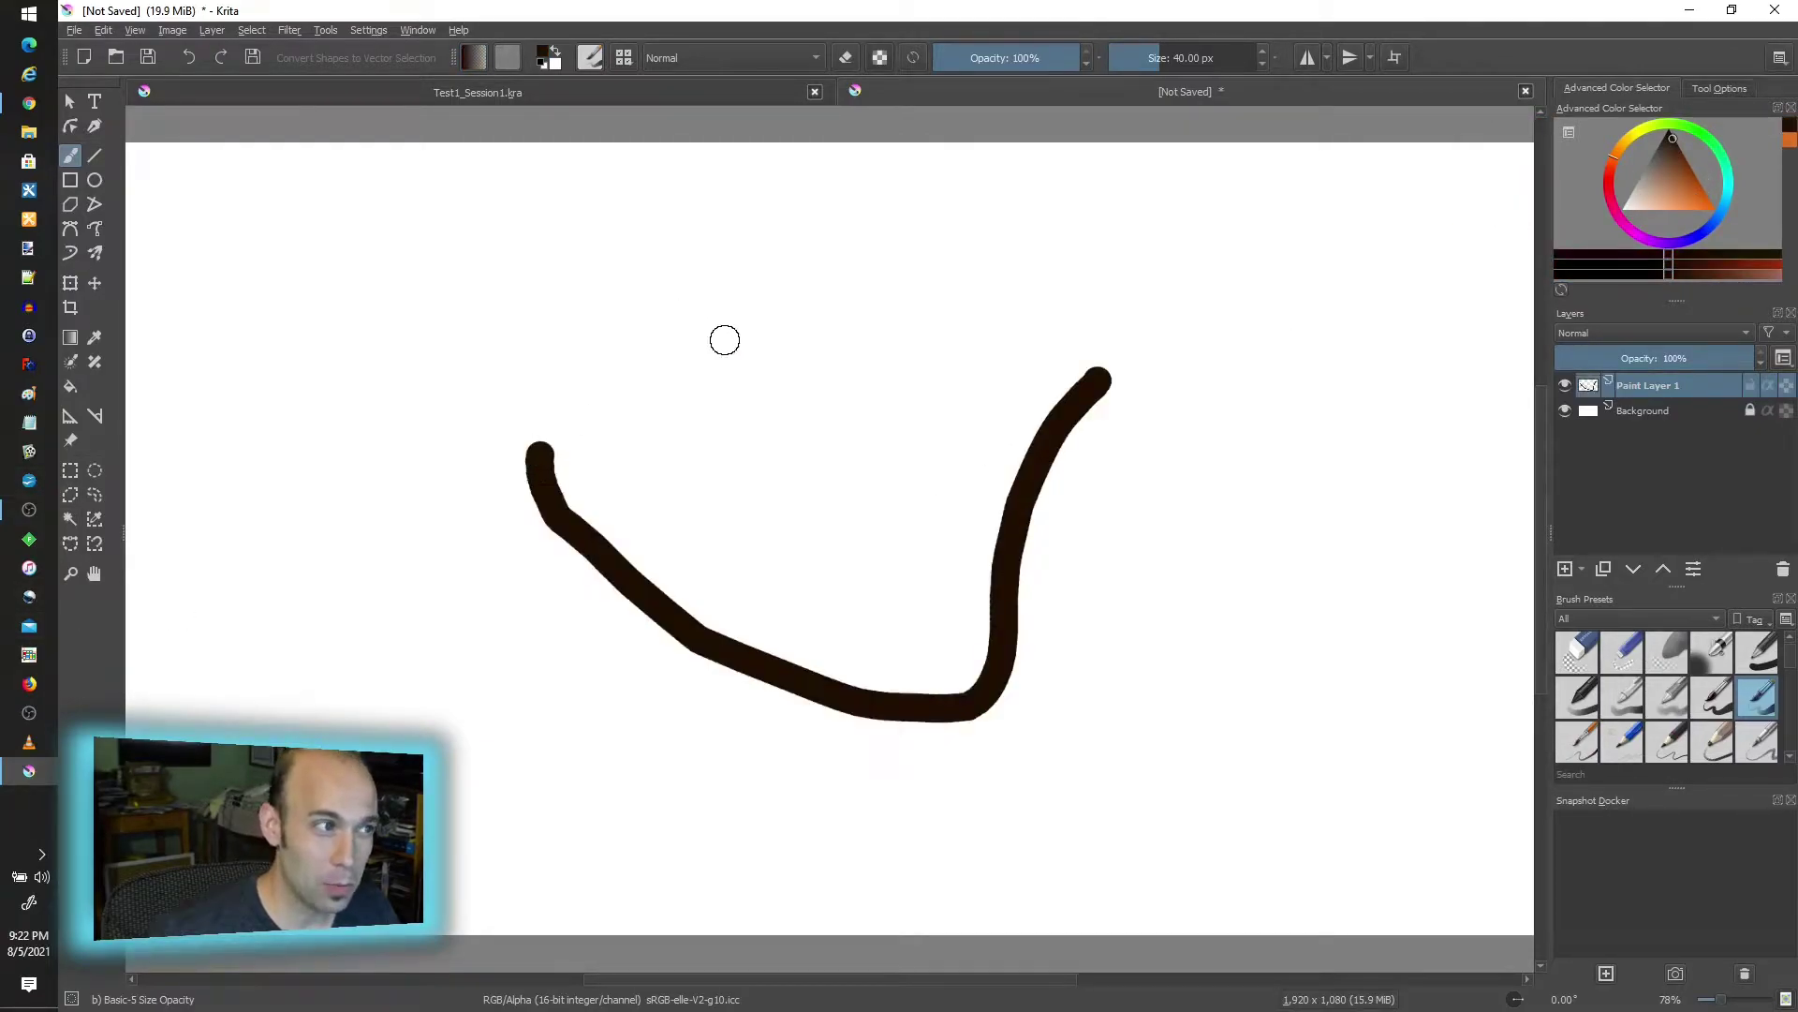
pyautogui.moveTo(725, 340)
pyautogui.mouseDown()
pyautogui.moveTo(647, 327)
pyautogui.moveTo(394, 740)
pyautogui.mouseUp()
pyautogui.moveTo(1143, 770)
pyautogui.mouseDown()
pyautogui.moveTo(1176, 605)
pyautogui.moveTo(1297, 555)
pyautogui.mouseUp()
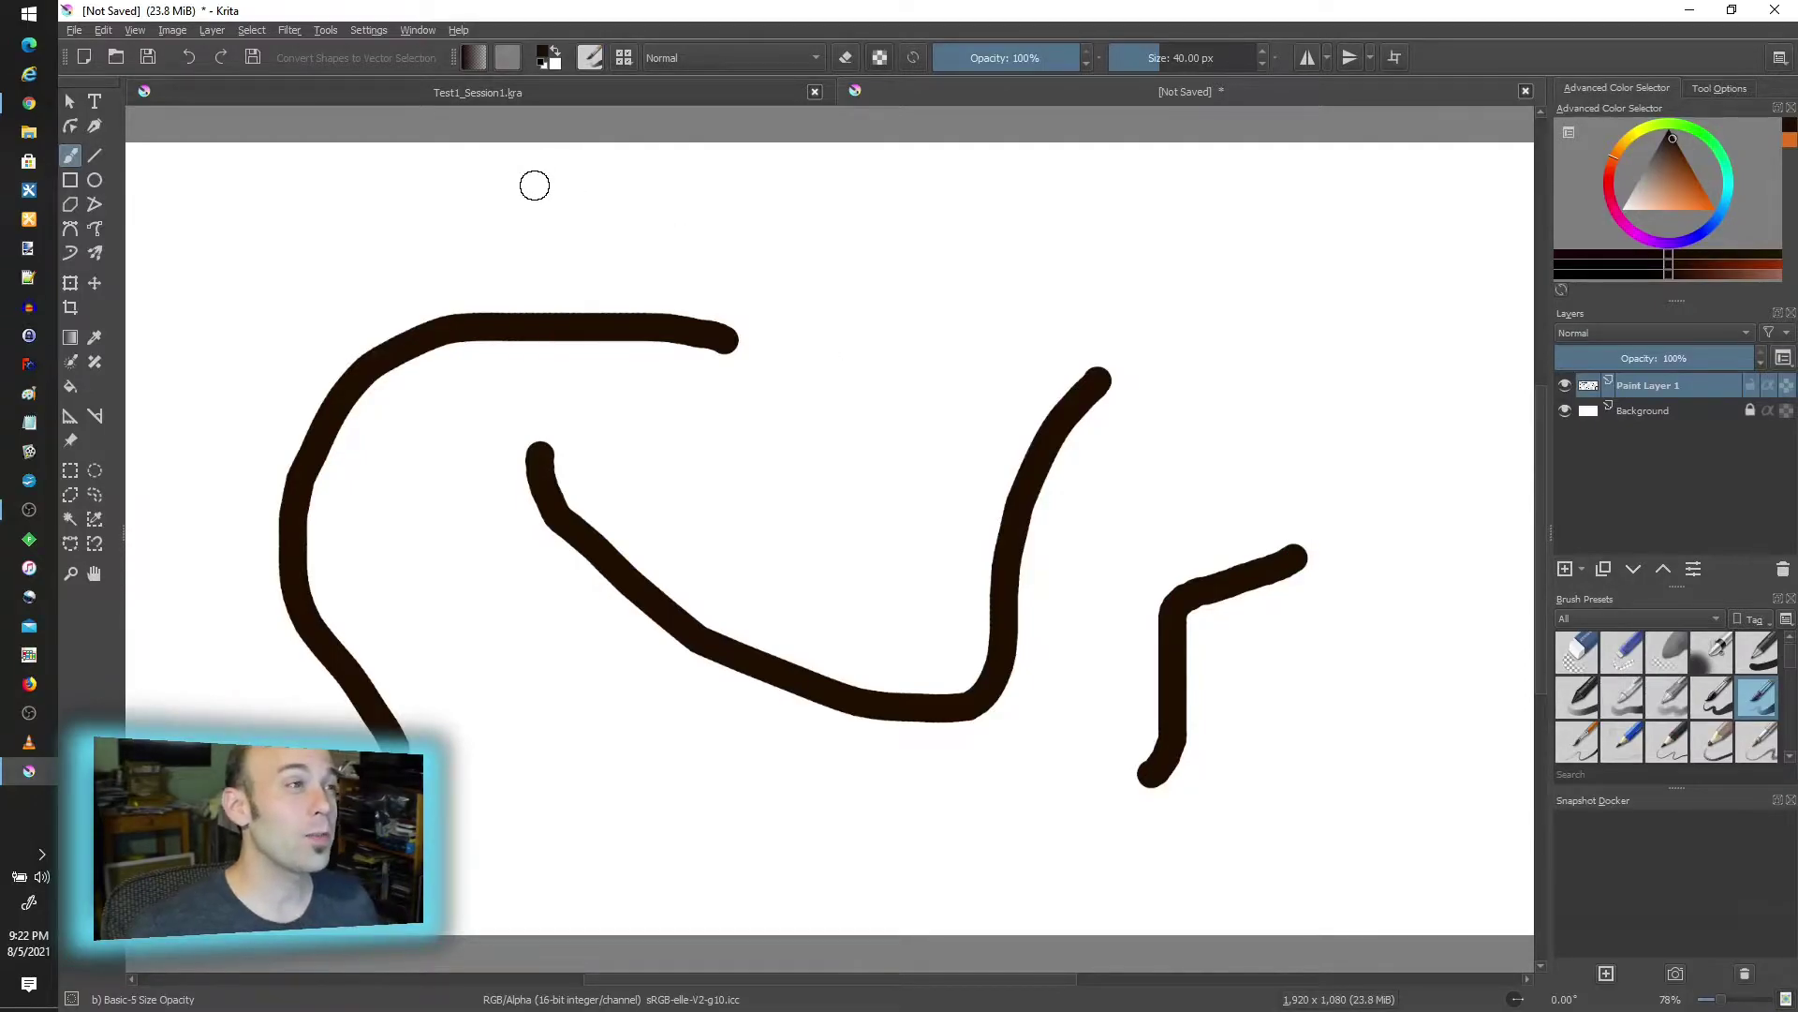
# Save the new drawing as Test_Session_2.kra.
pyautogui.click(81, 36)
pyautogui.click(272, 188)
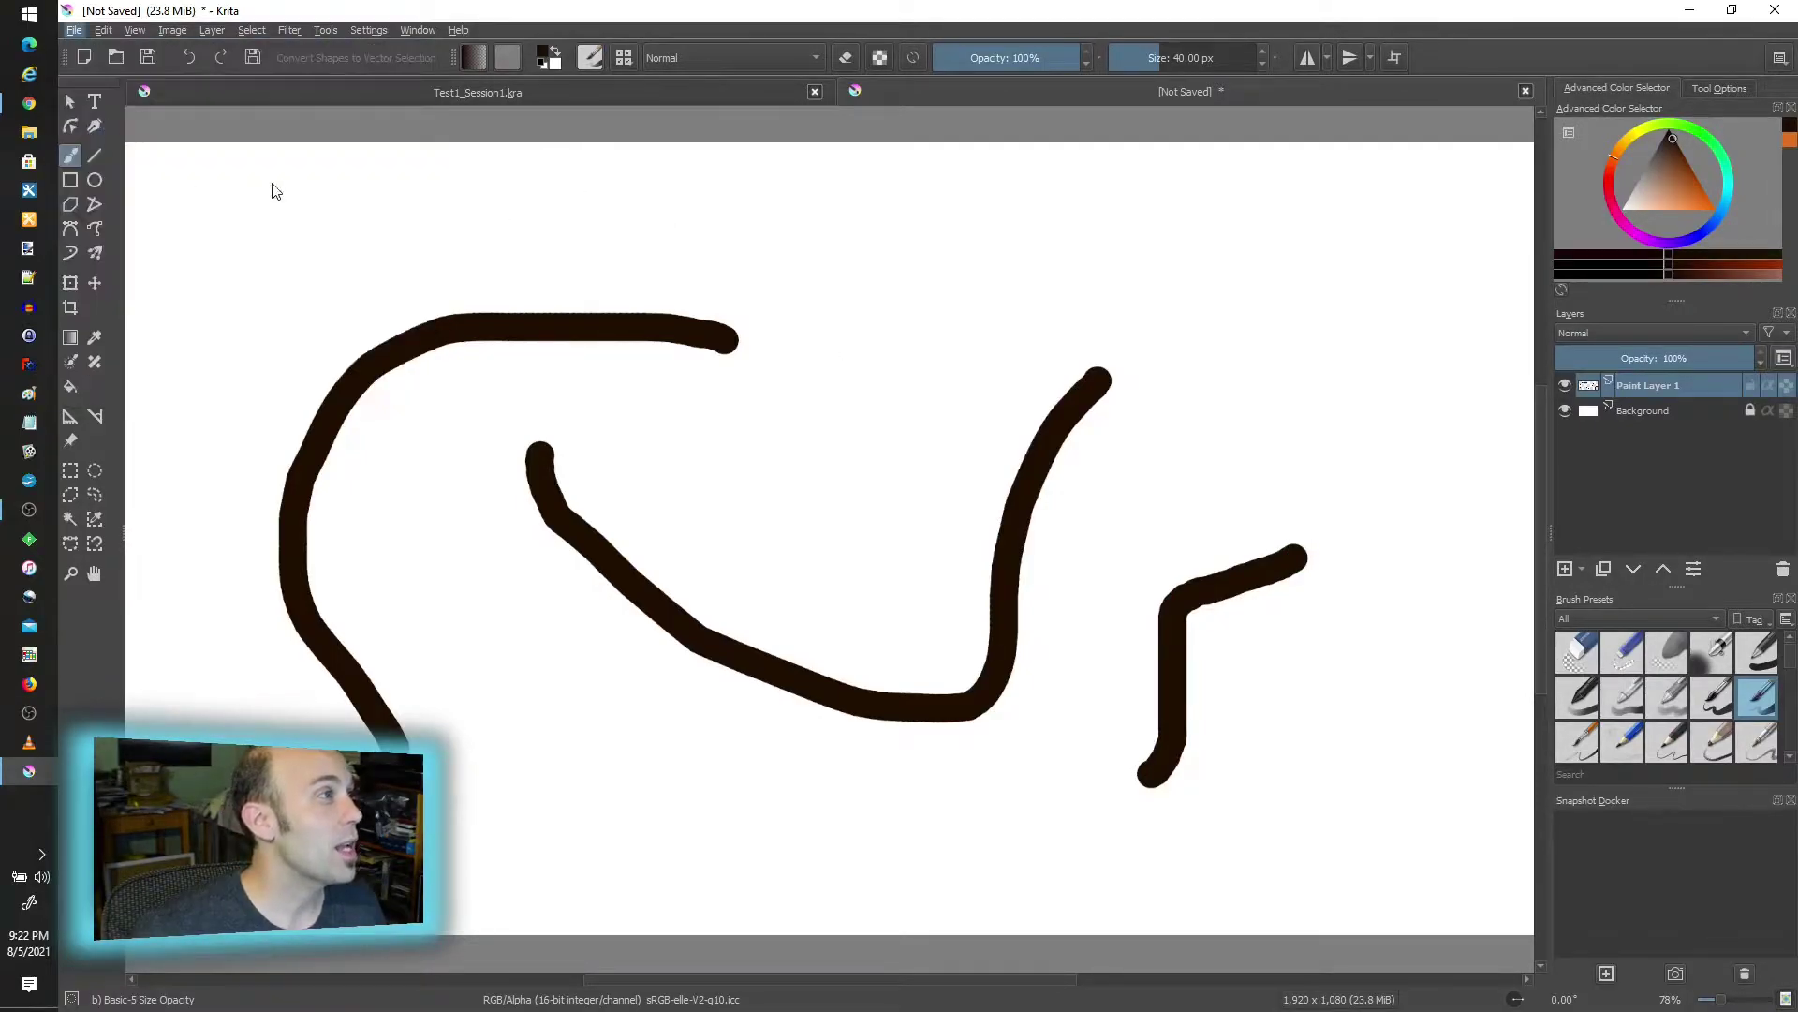
pyautogui.write('Test_')
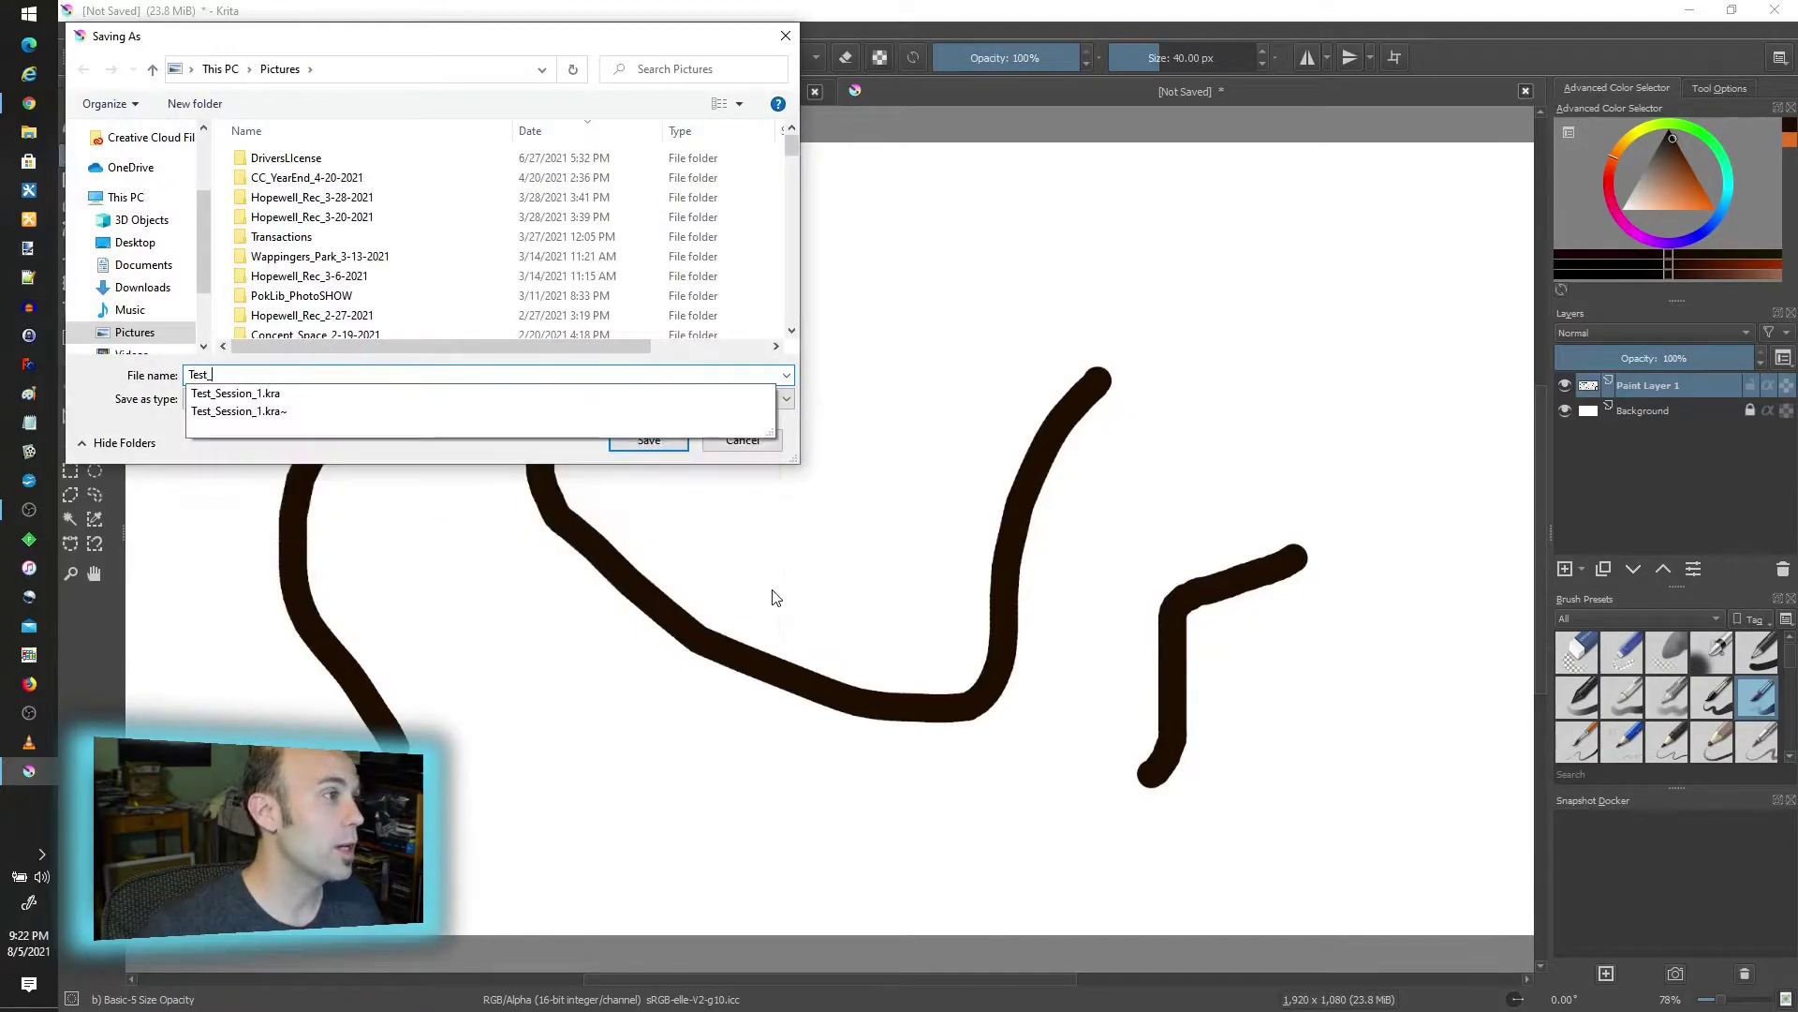
pyautogui.write('Session_21')
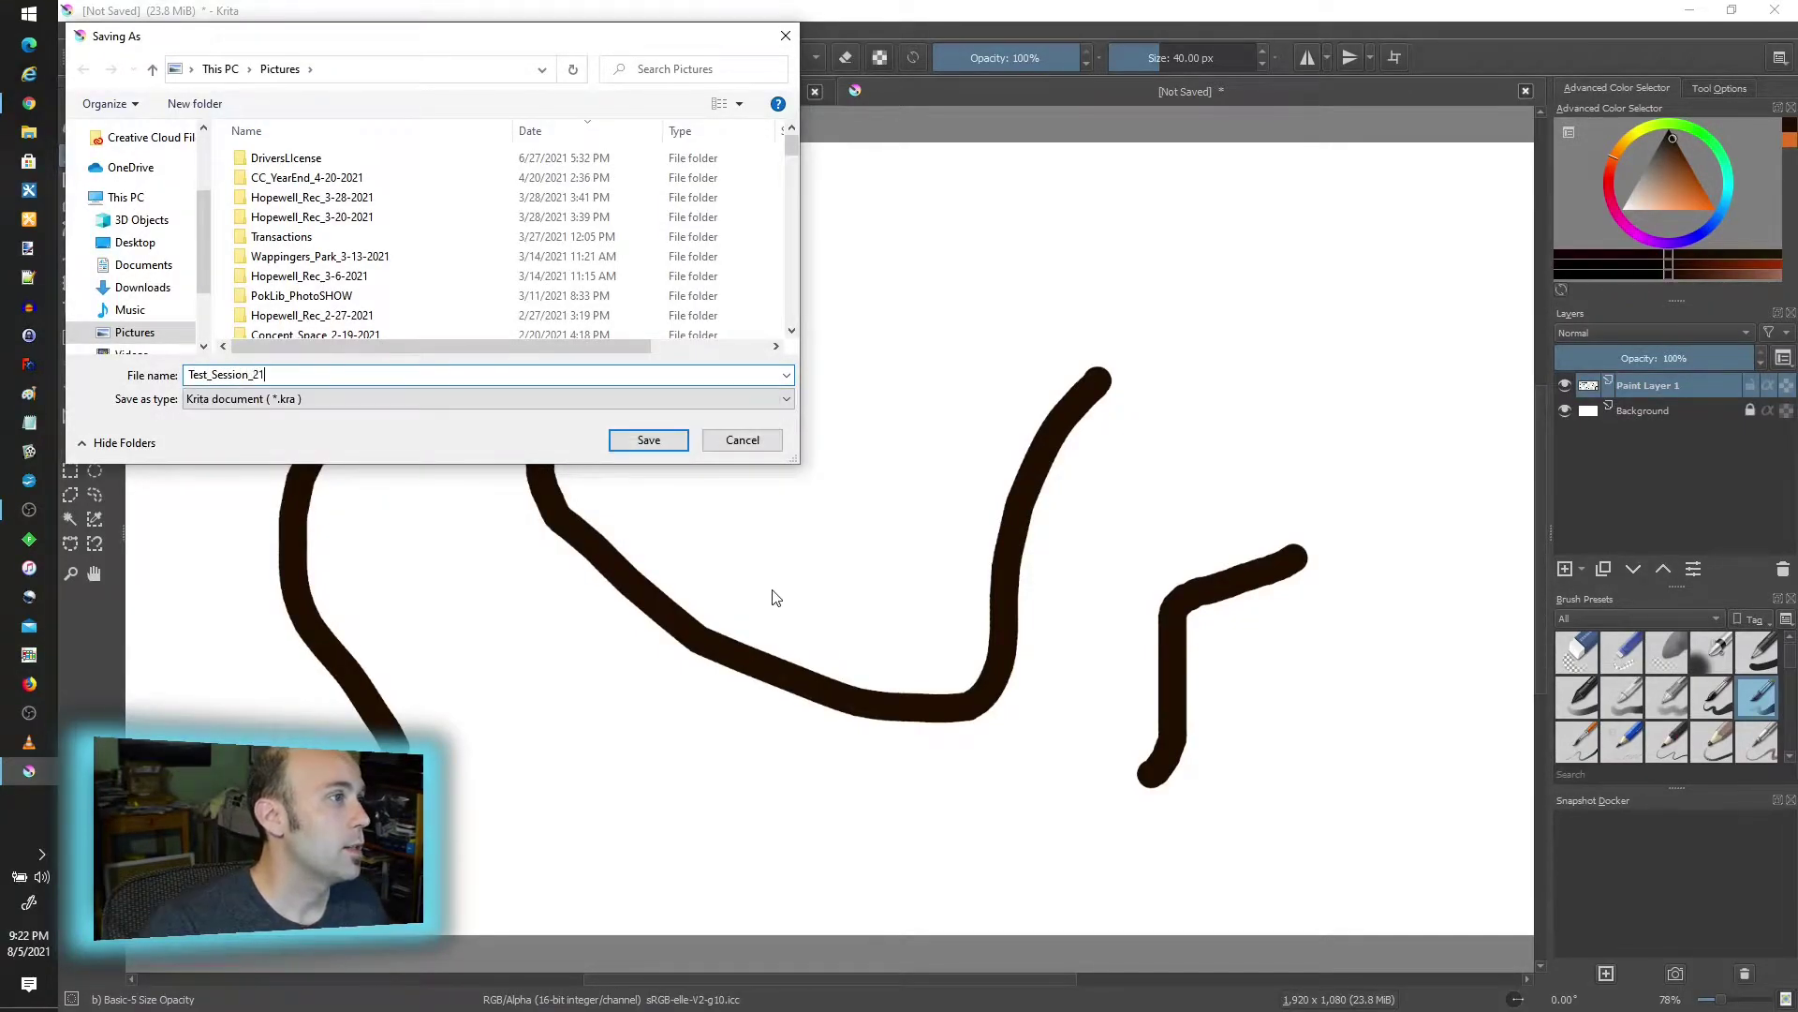
pyautogui.press('Return')
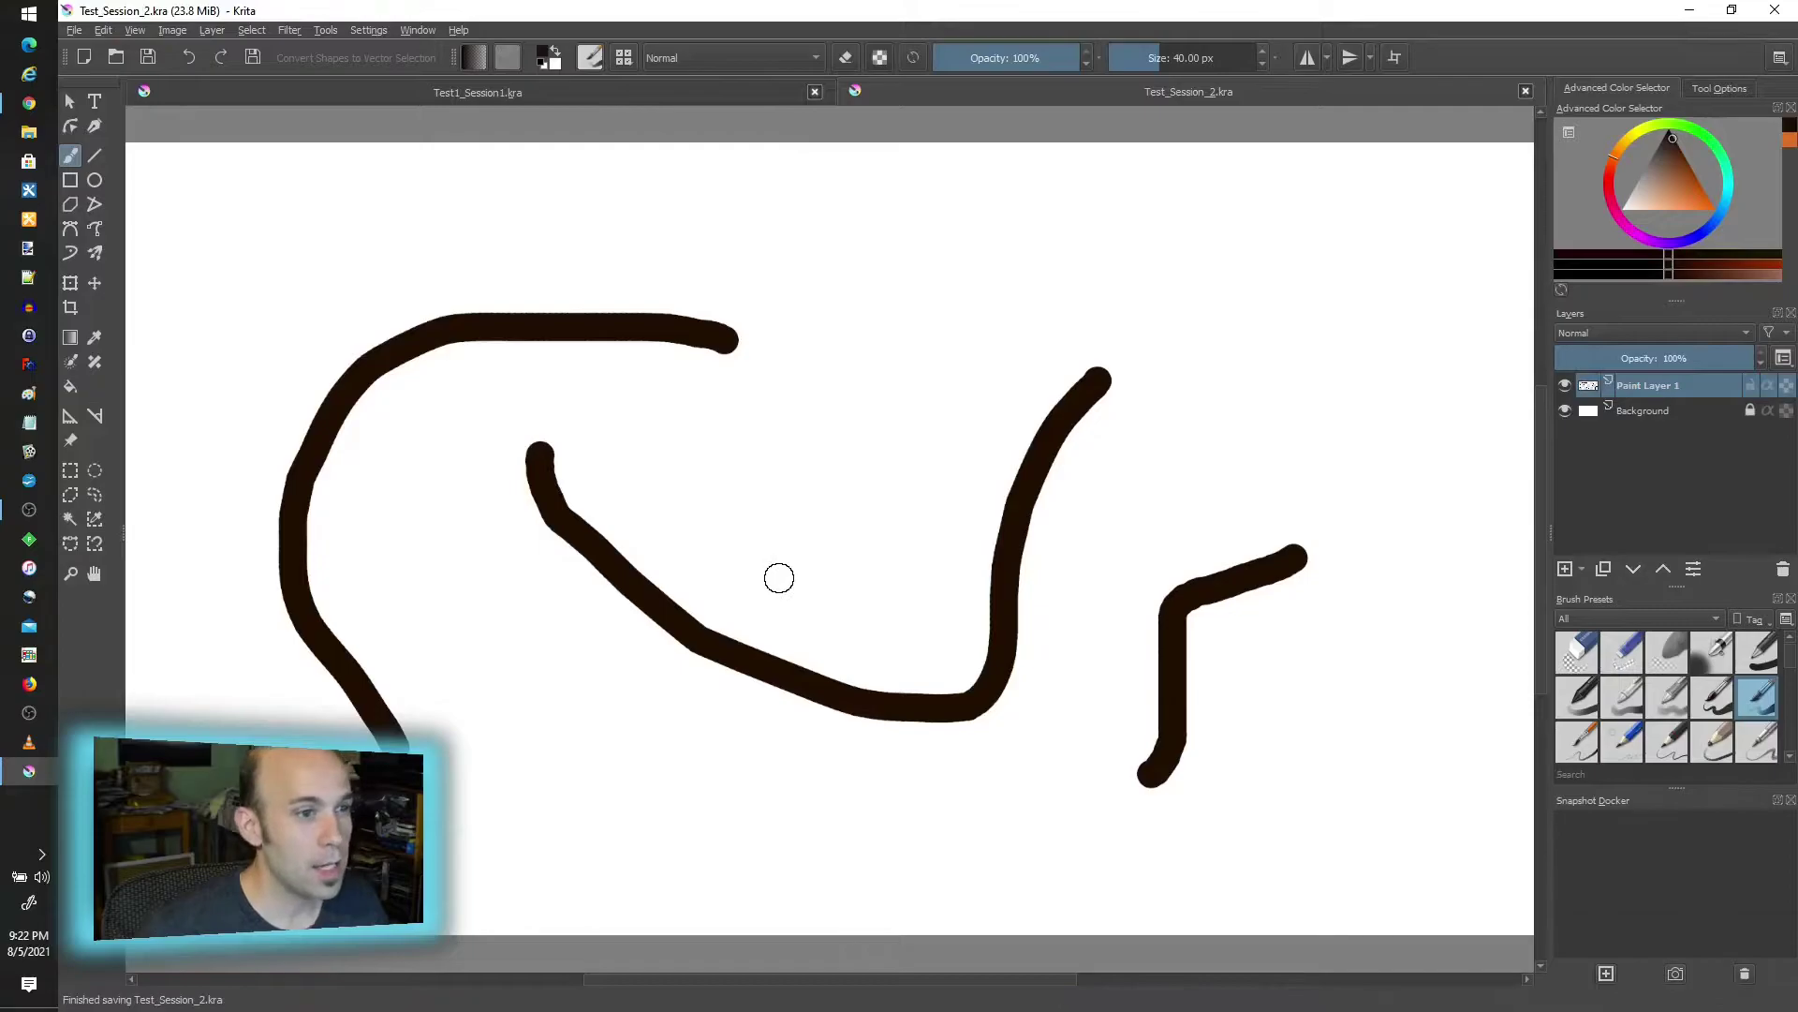
# Create a new session named 'Demo Session 1' in the Sessions manager, then close the manager.
pyautogui.click(658, 94)
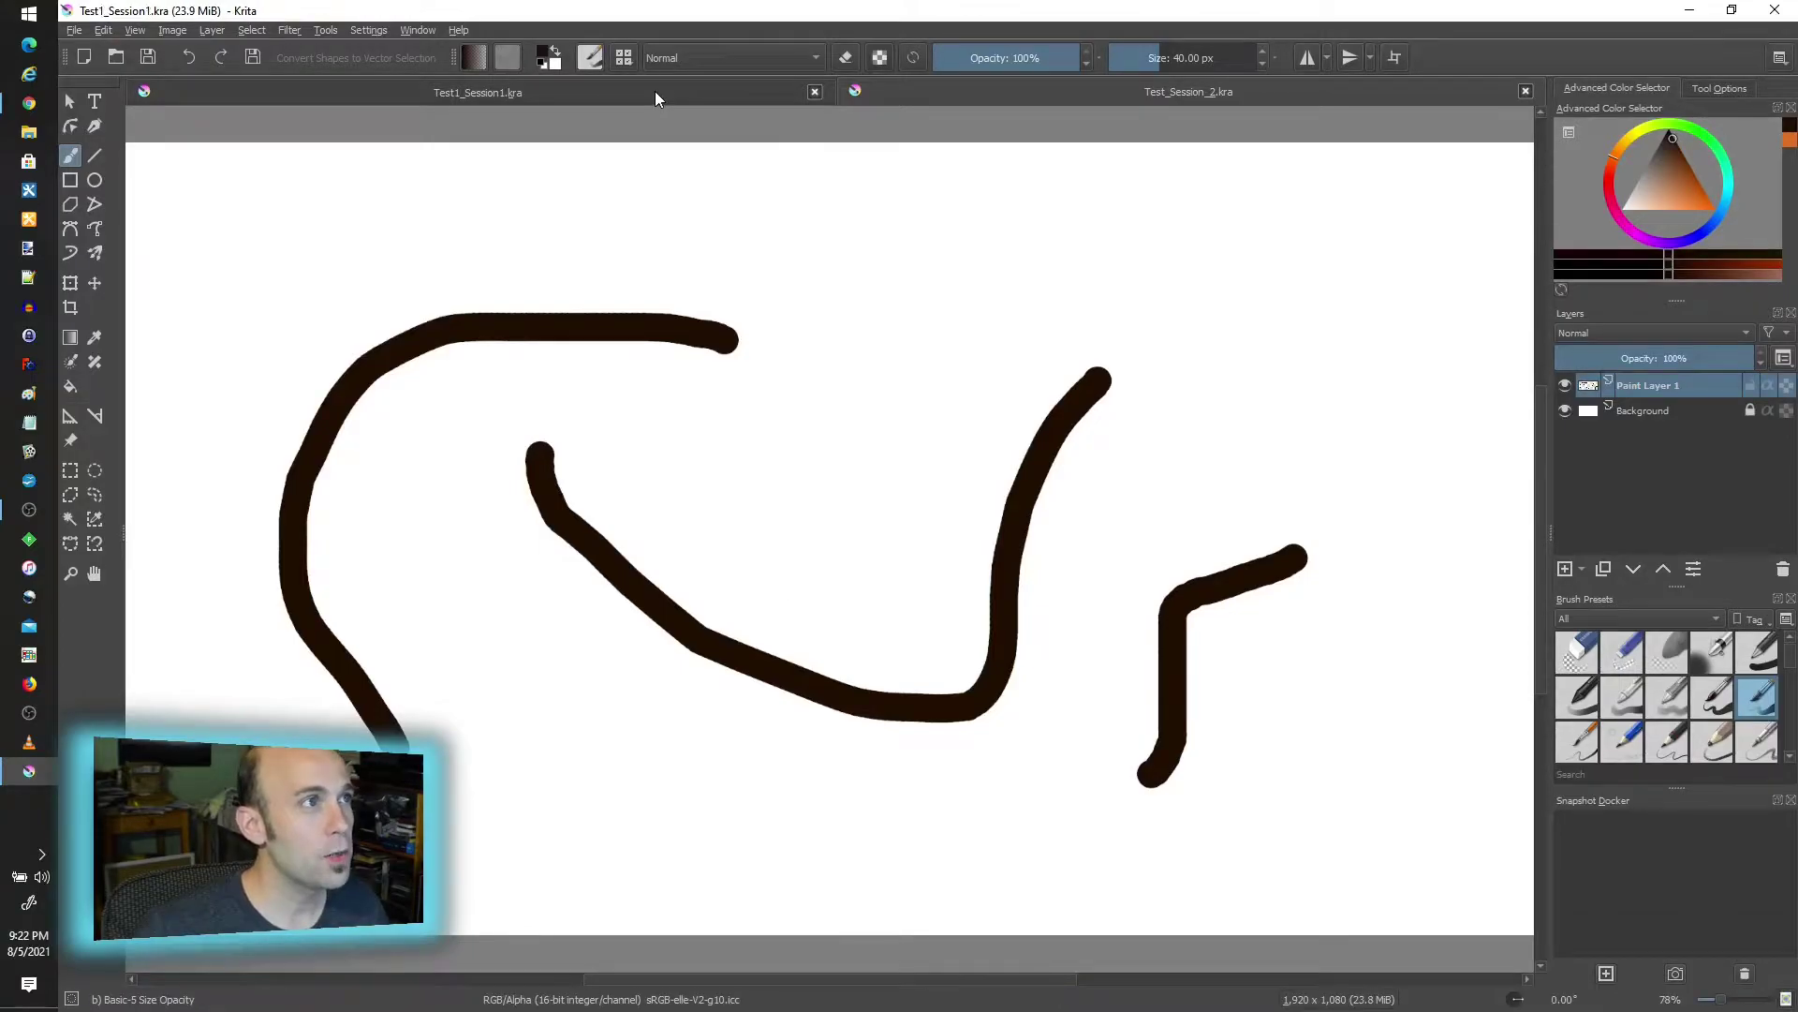
pyautogui.click(987, 97)
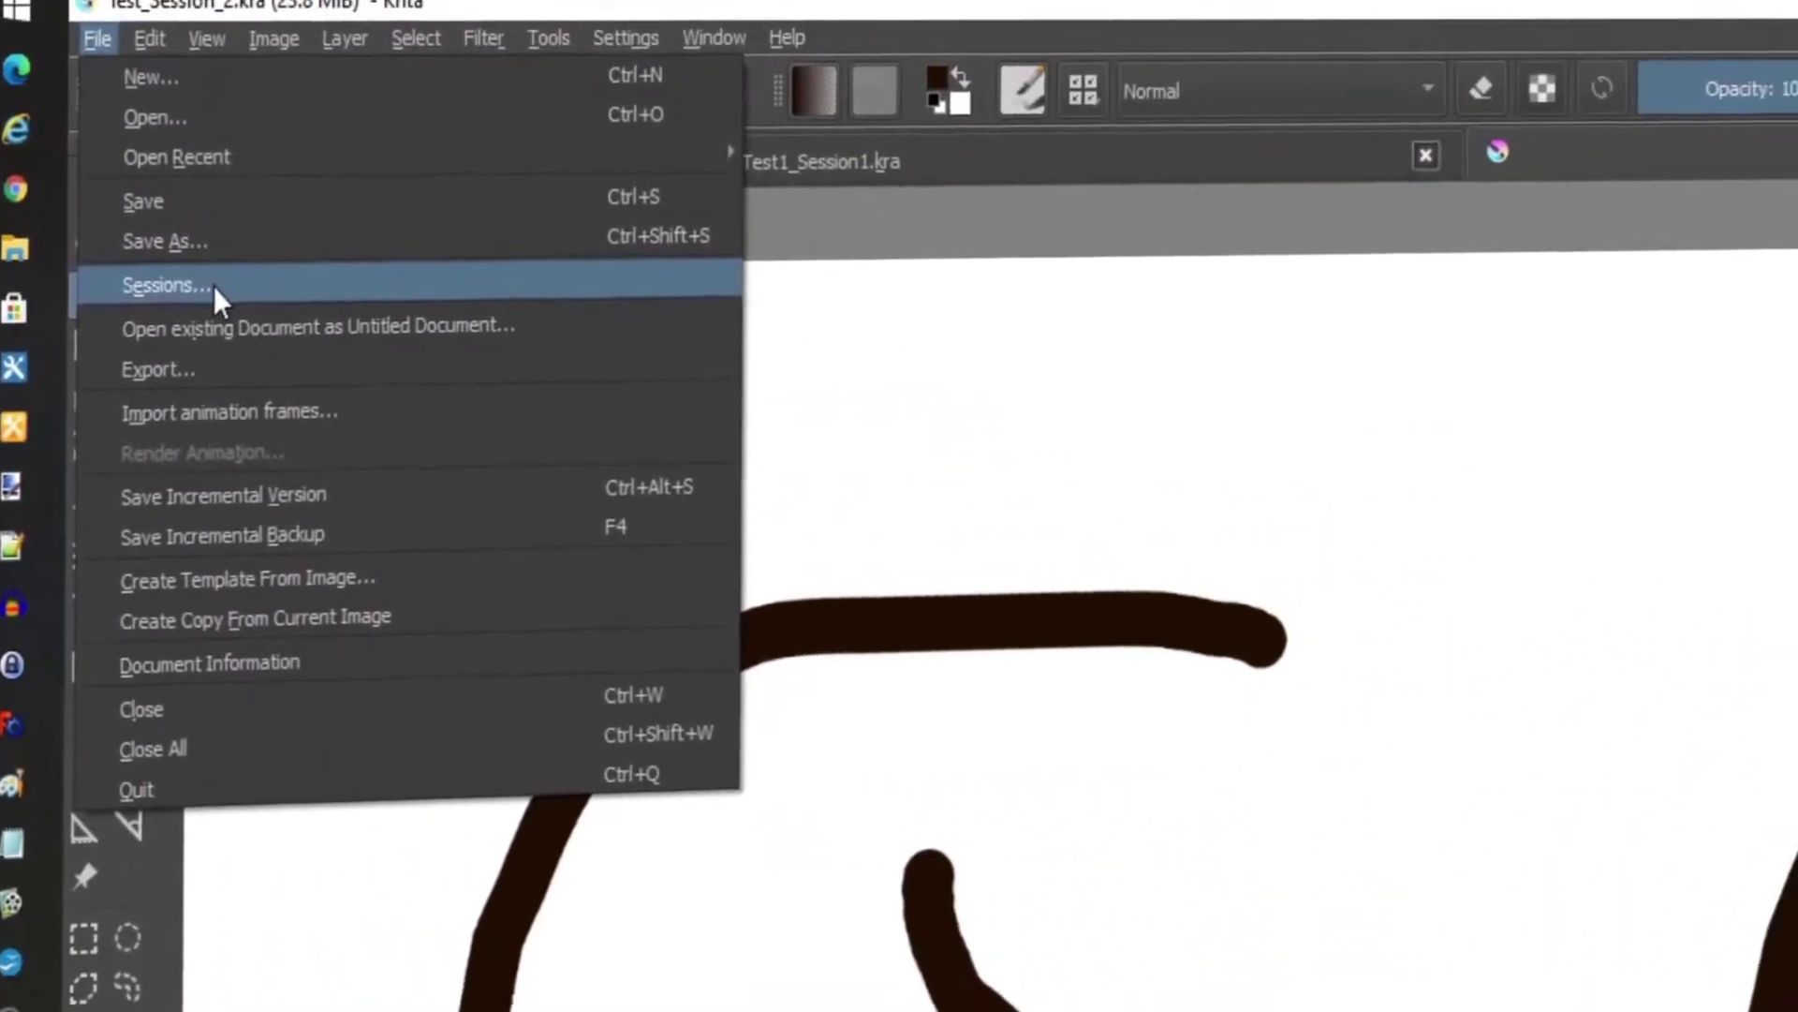
pyautogui.click(114, 151)
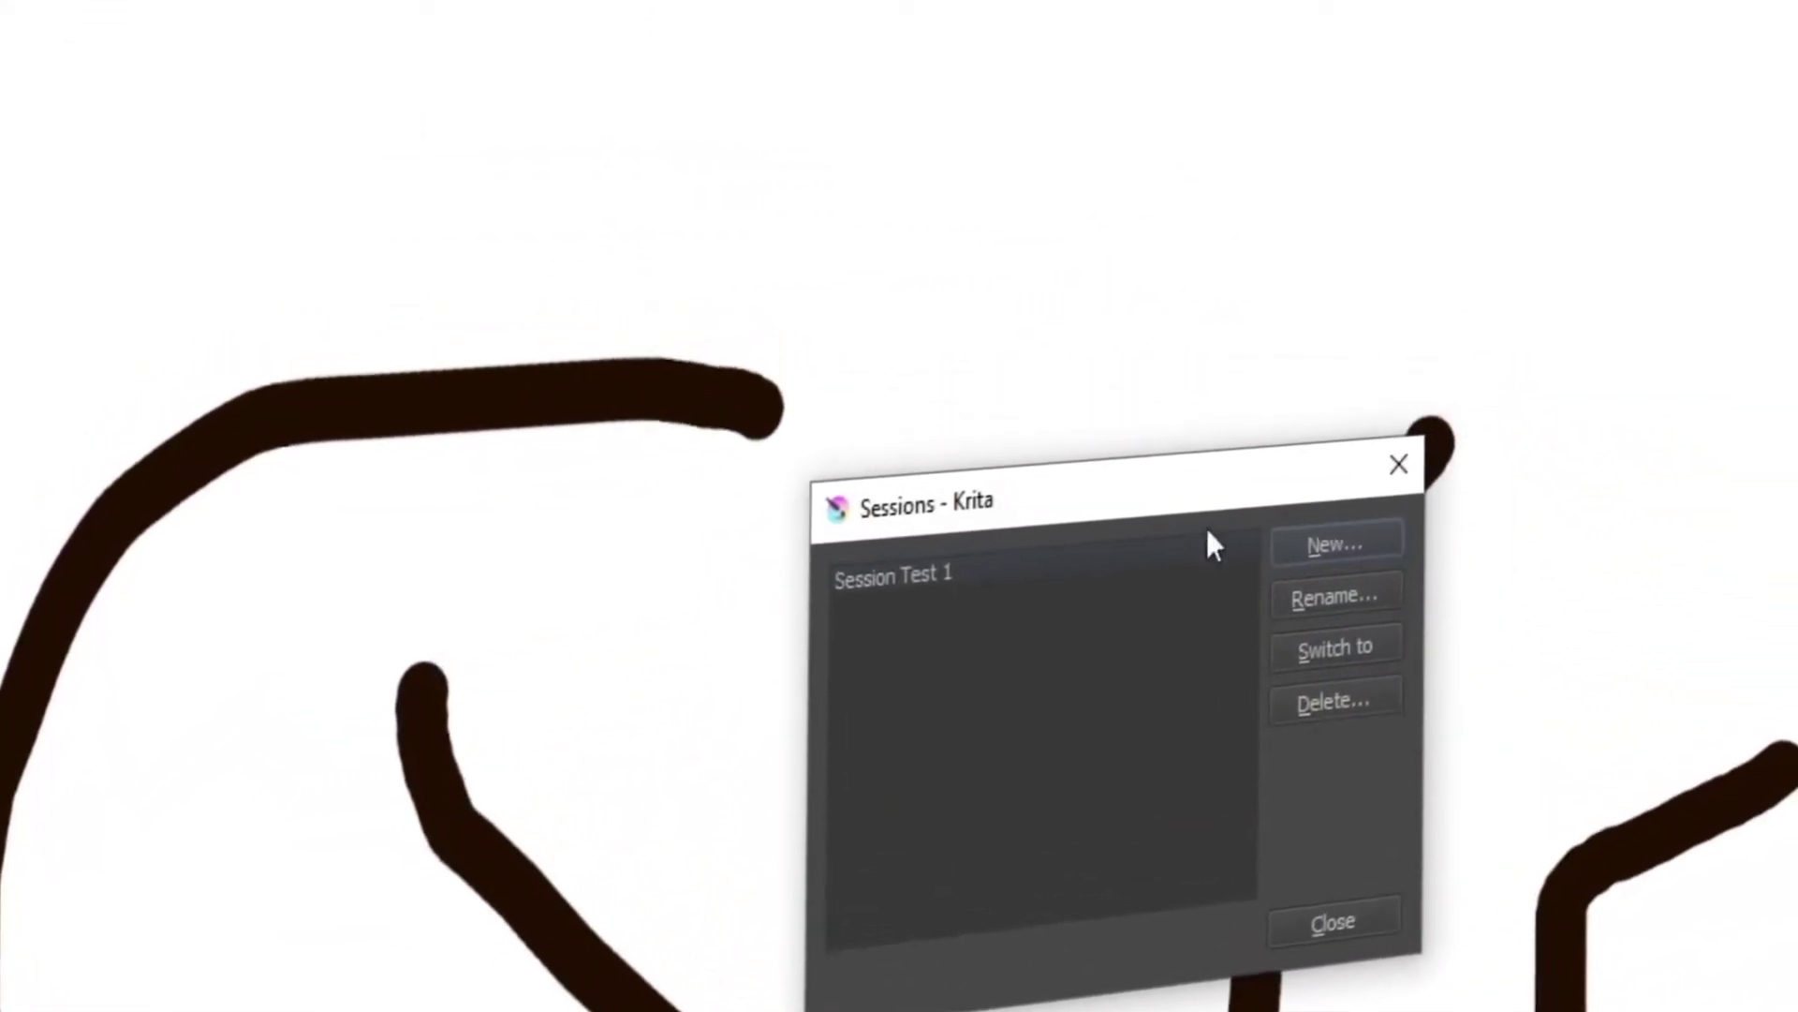
pyautogui.click(1313, 564)
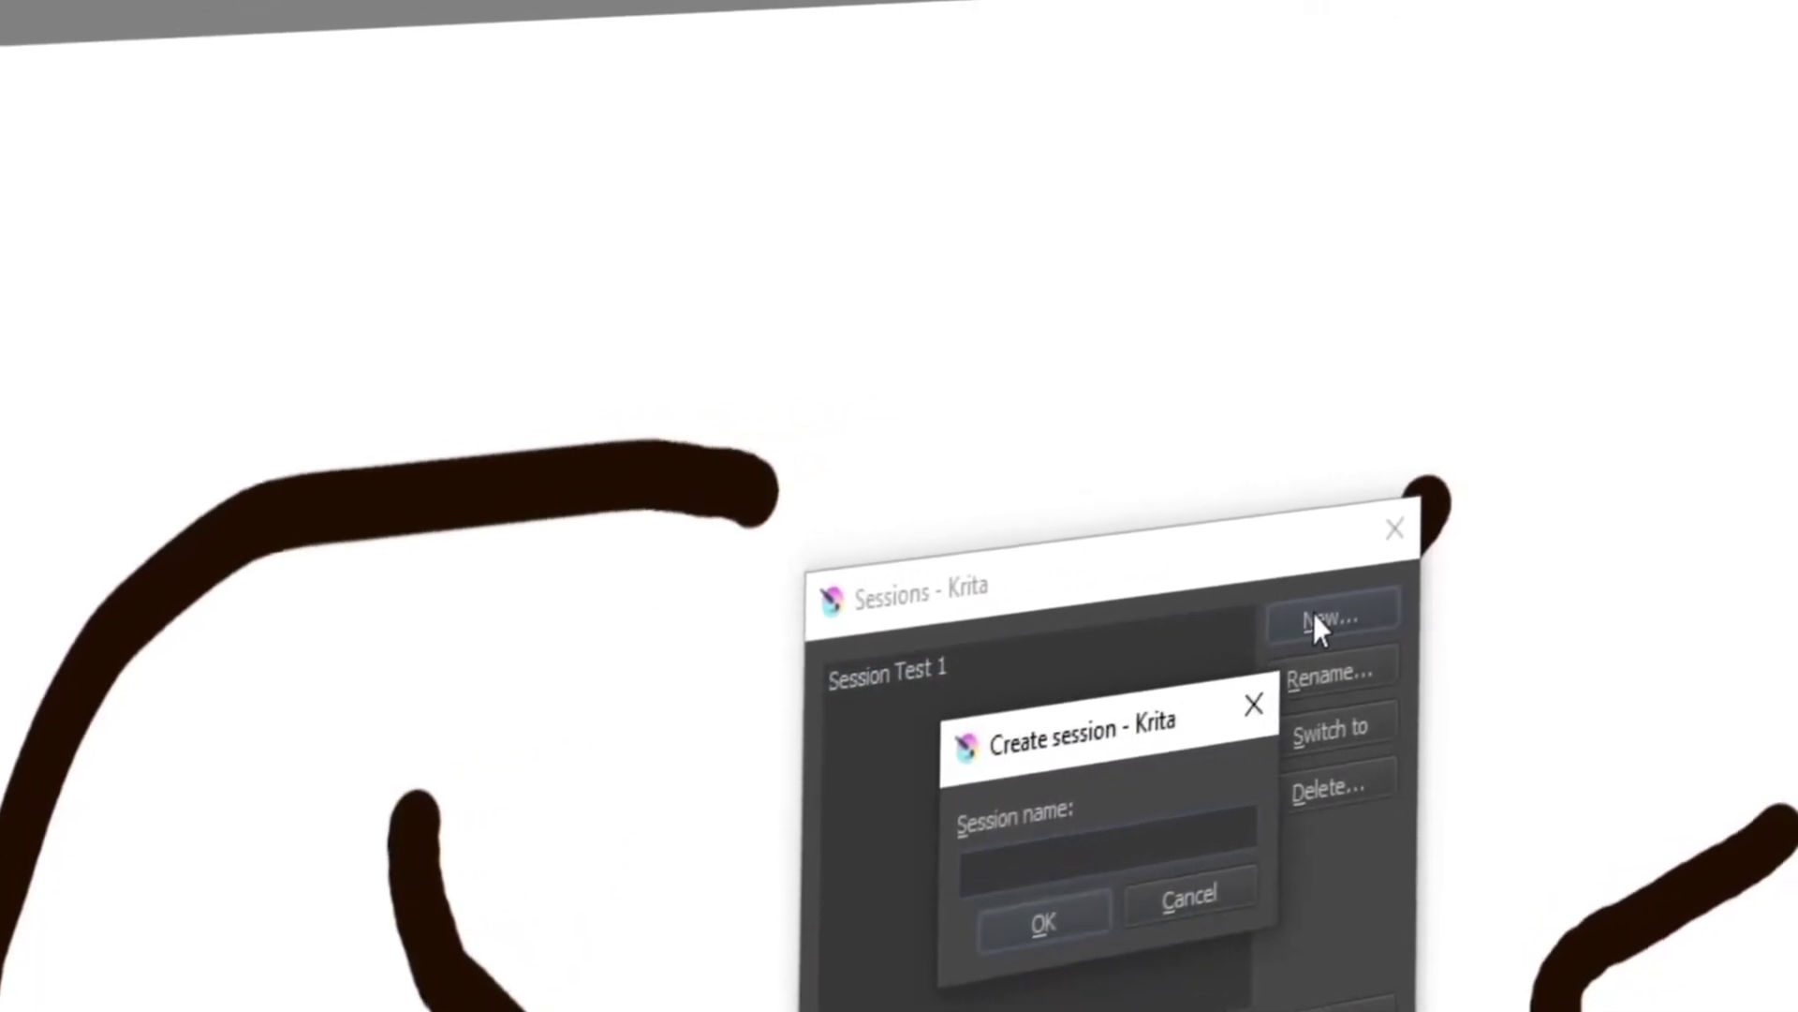
pyautogui.write('Demo Sess')
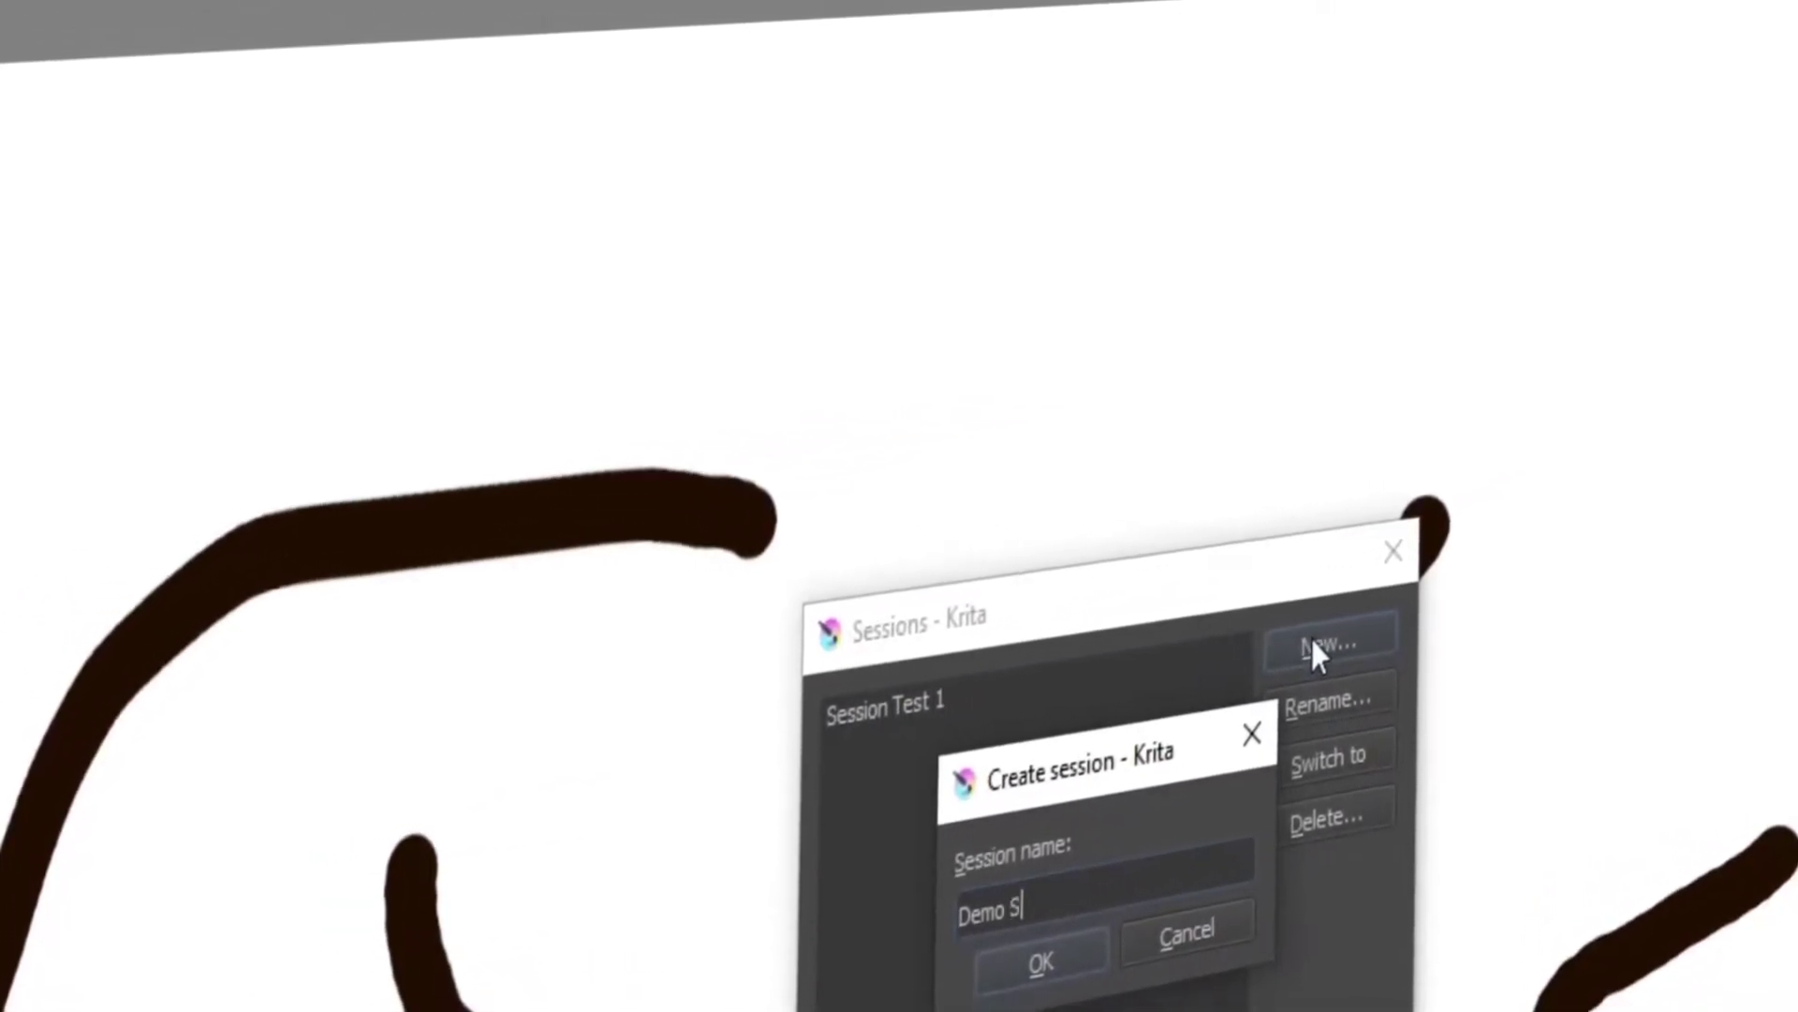
pyautogui.write('ion 1')
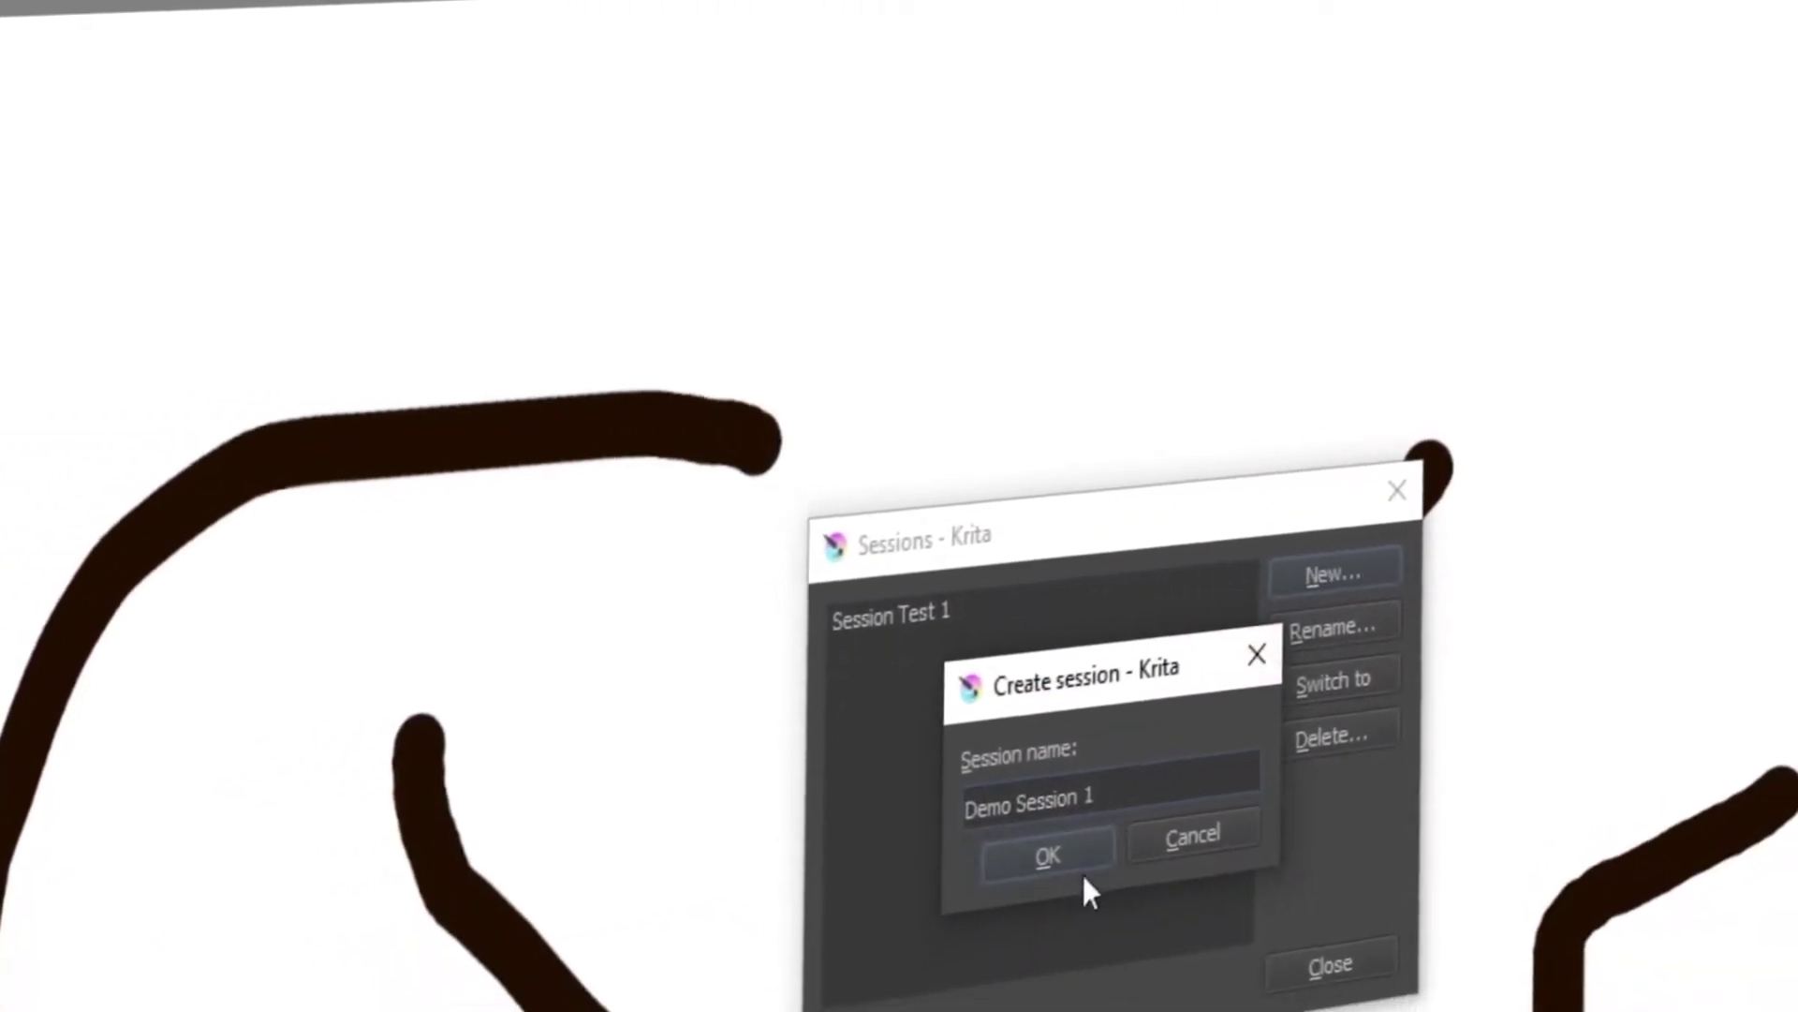
pyautogui.click(1077, 821)
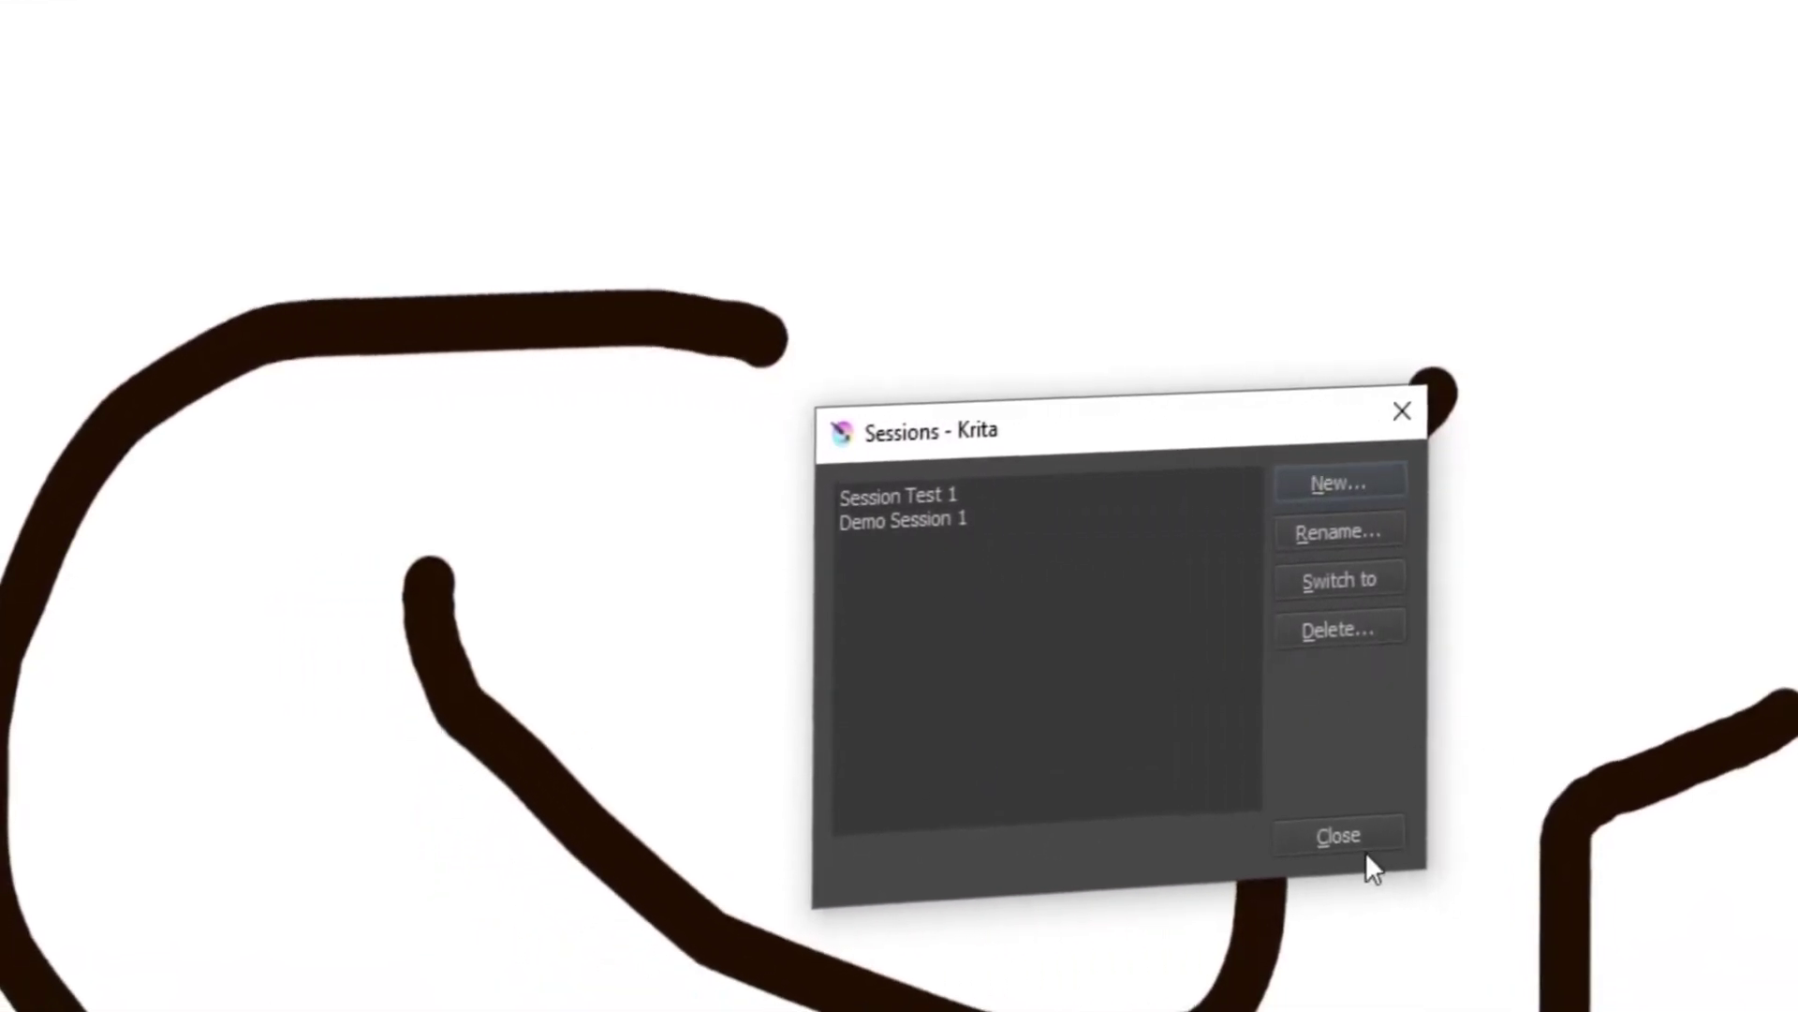
pyautogui.click(1309, 783)
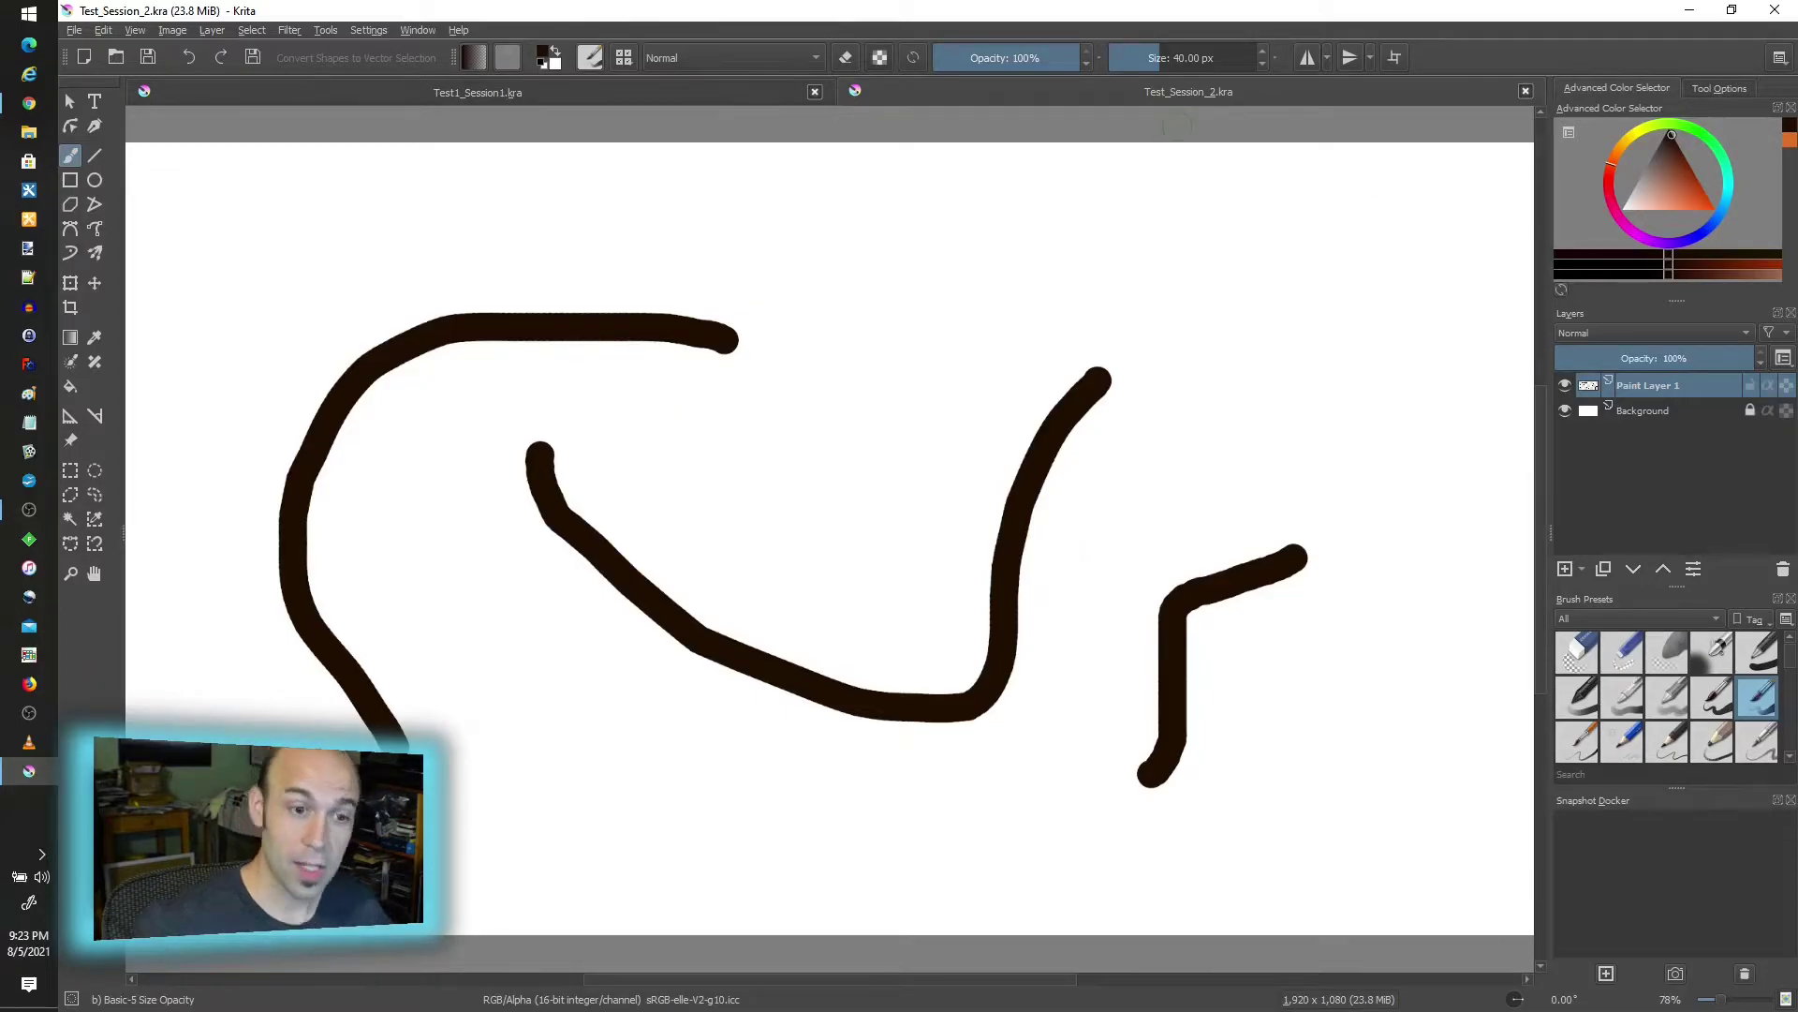
# Quit and relaunch Krita, then load Demo Session 1 from File > Sessions.
pyautogui.click(1775, 9)
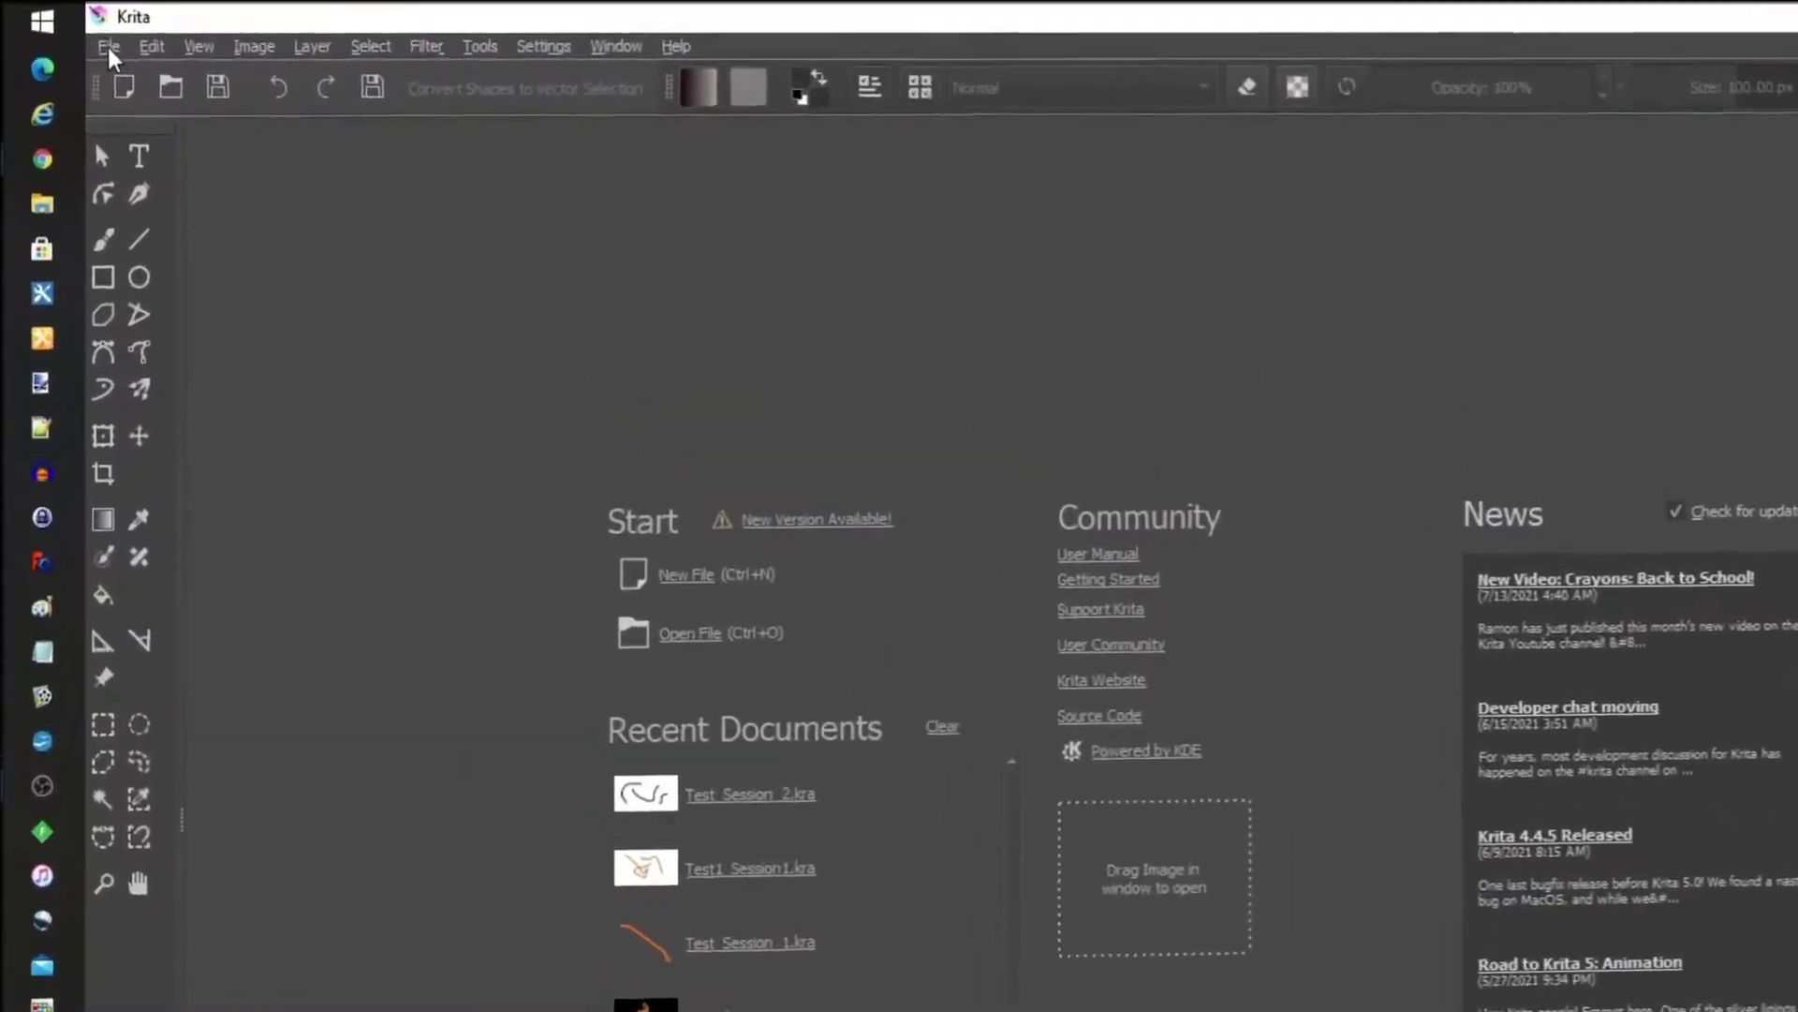
pyautogui.click(108, 49)
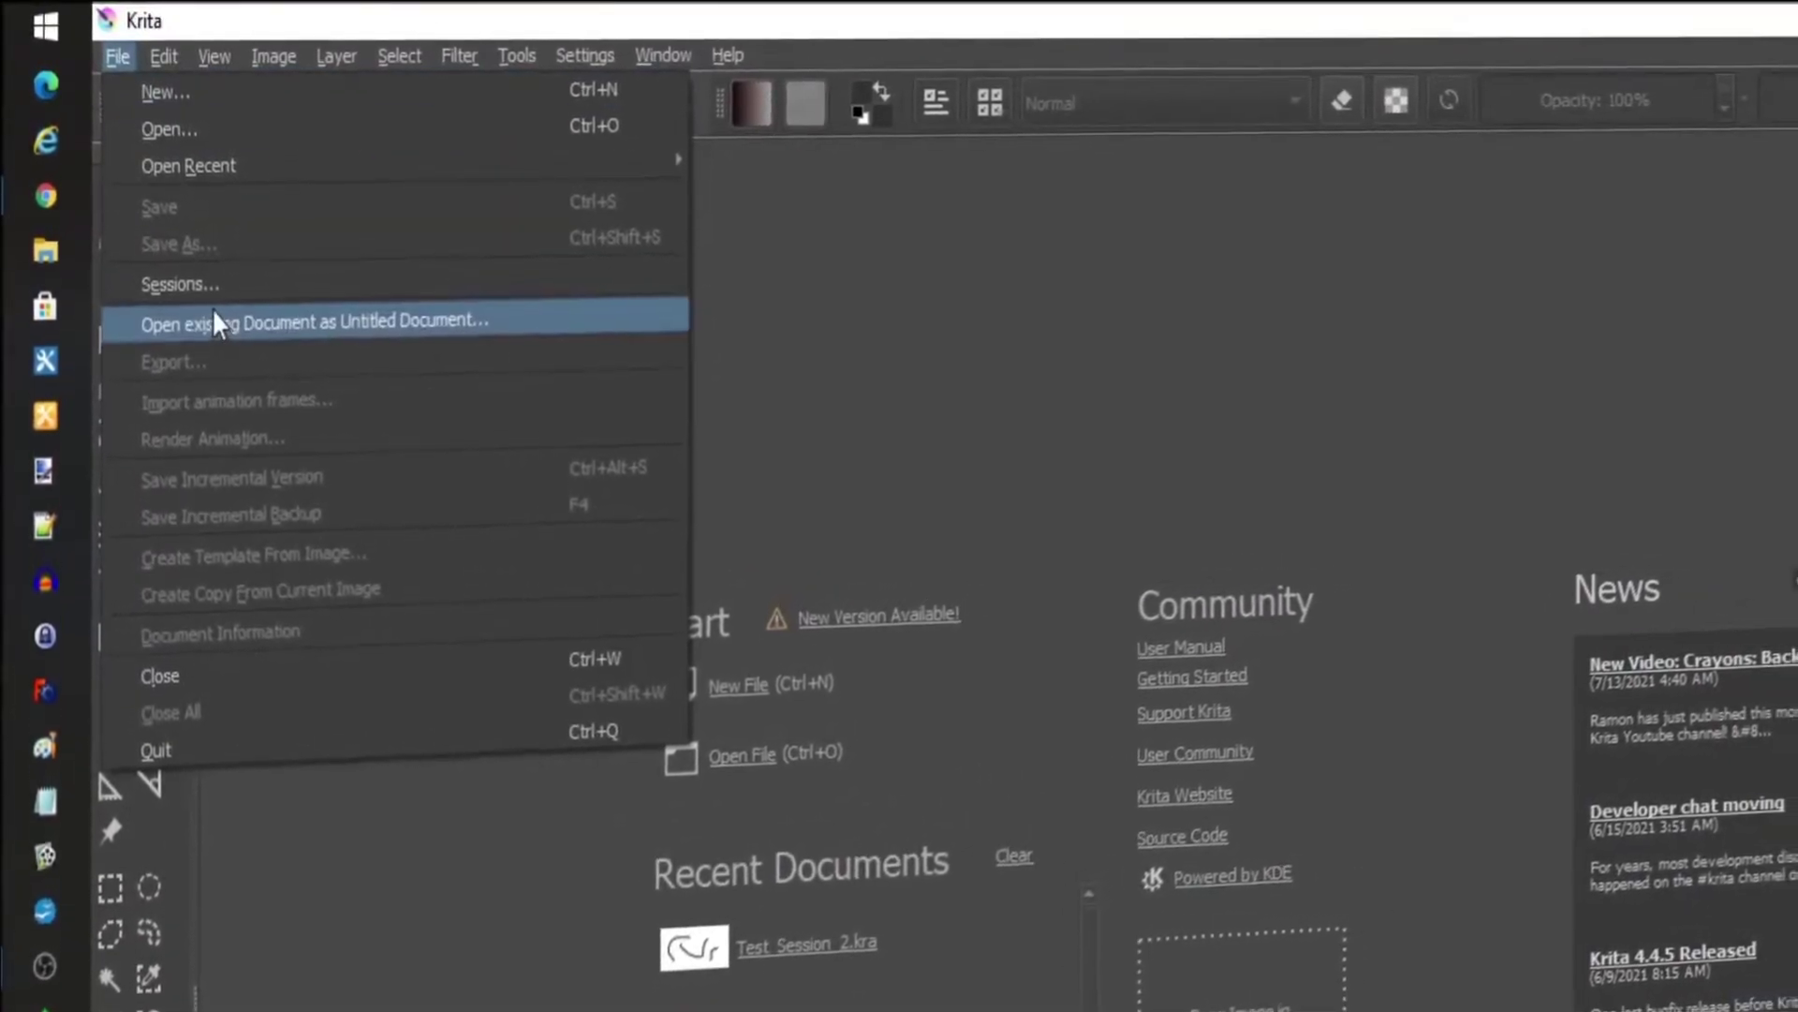
pyautogui.click(183, 247)
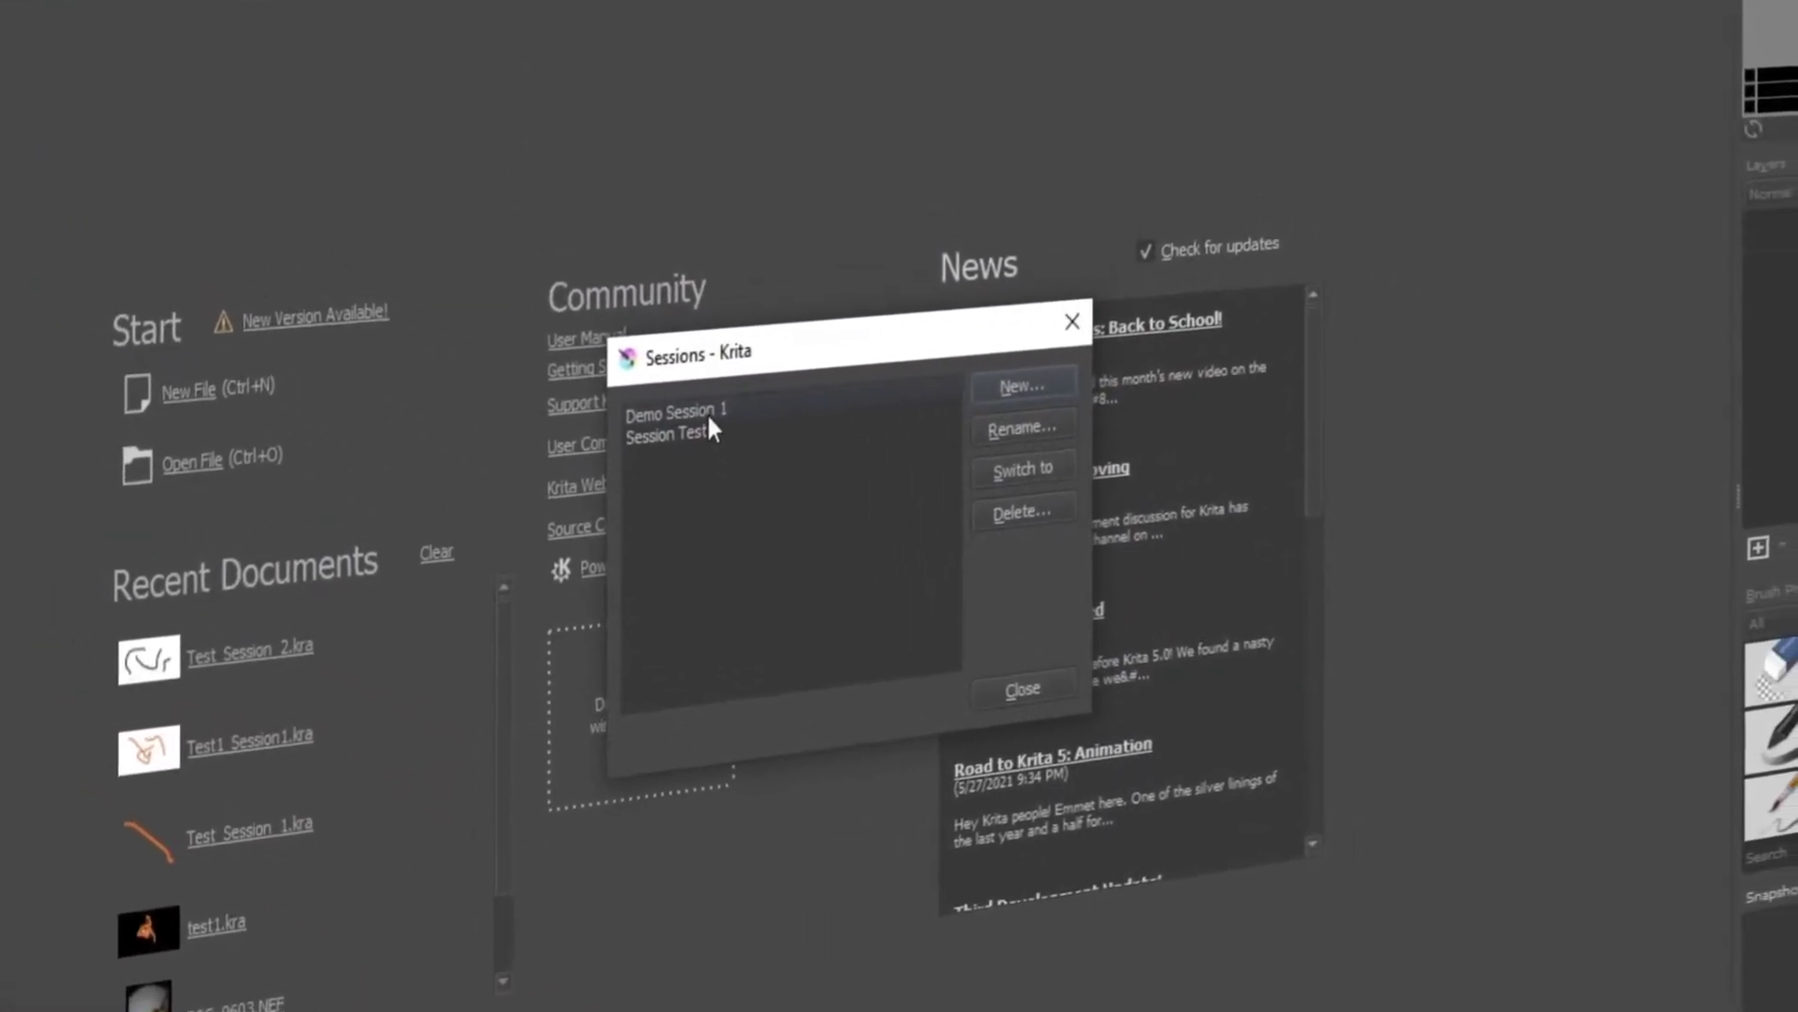
pyautogui.click(1298, 735)
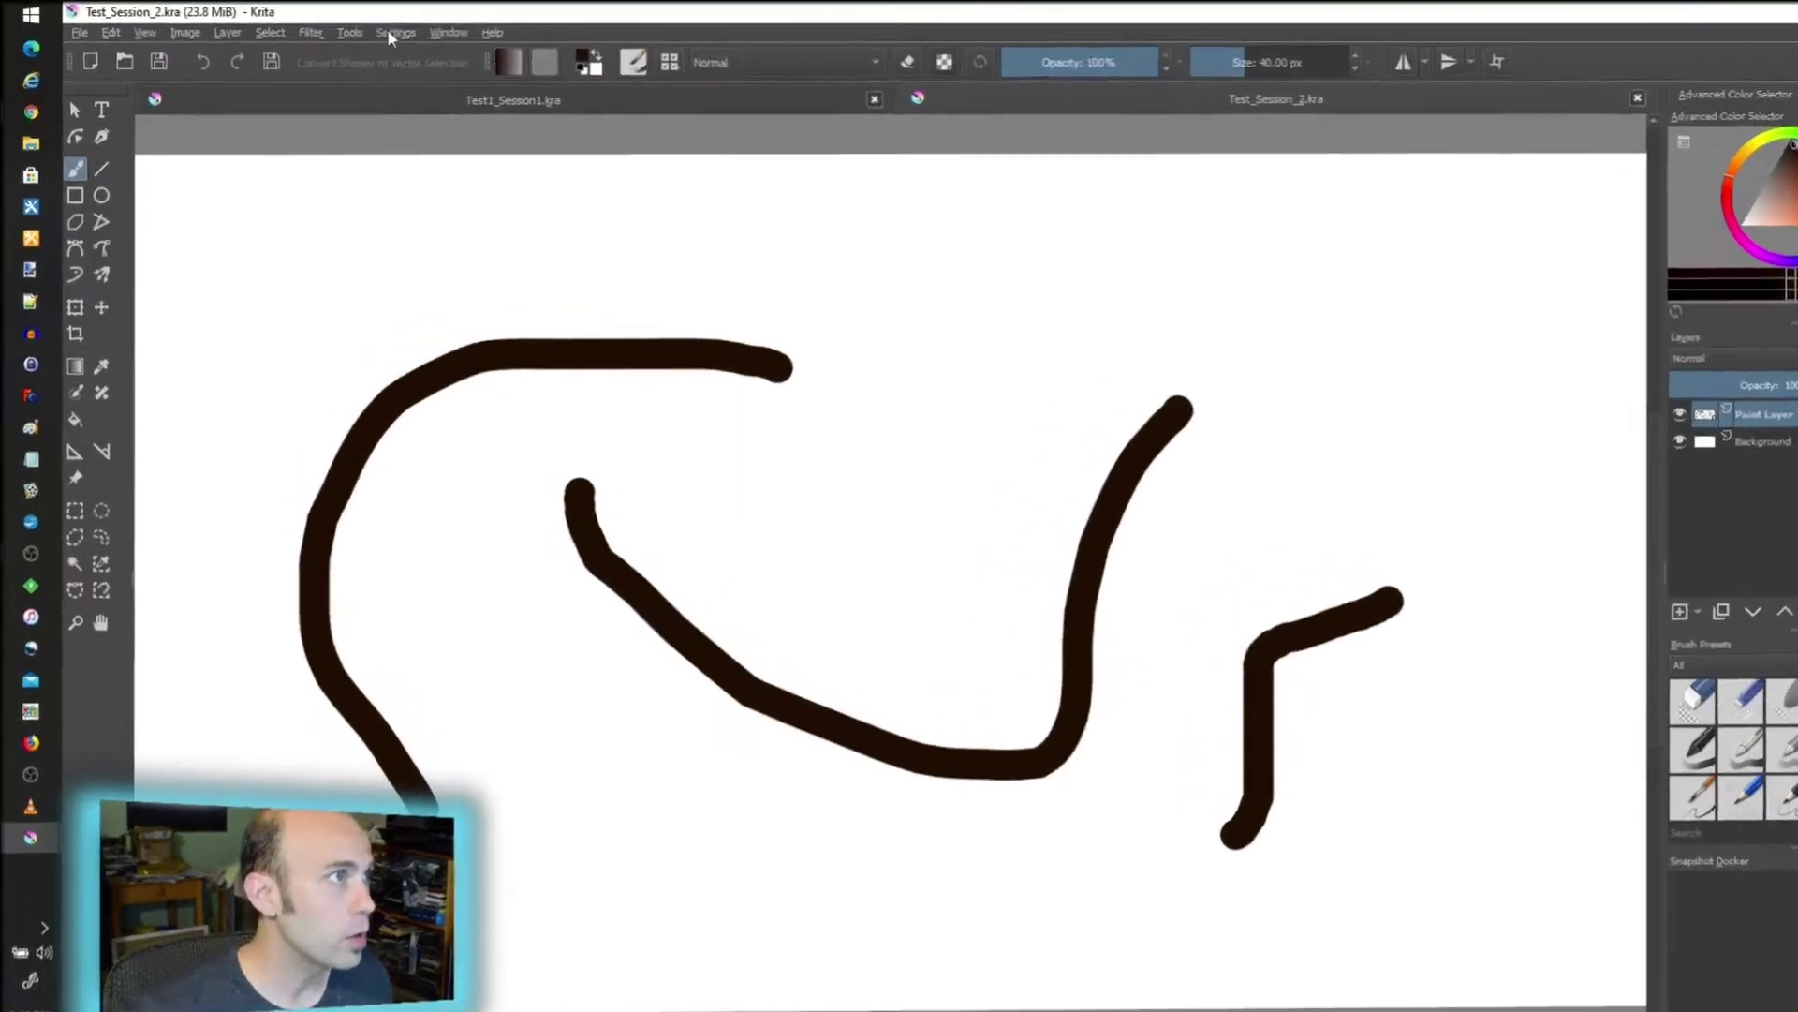
# Enable the Snapshot Docker under Settings > Dockers and dab a small dot beside the right stroke.
pyautogui.click(369, 30)
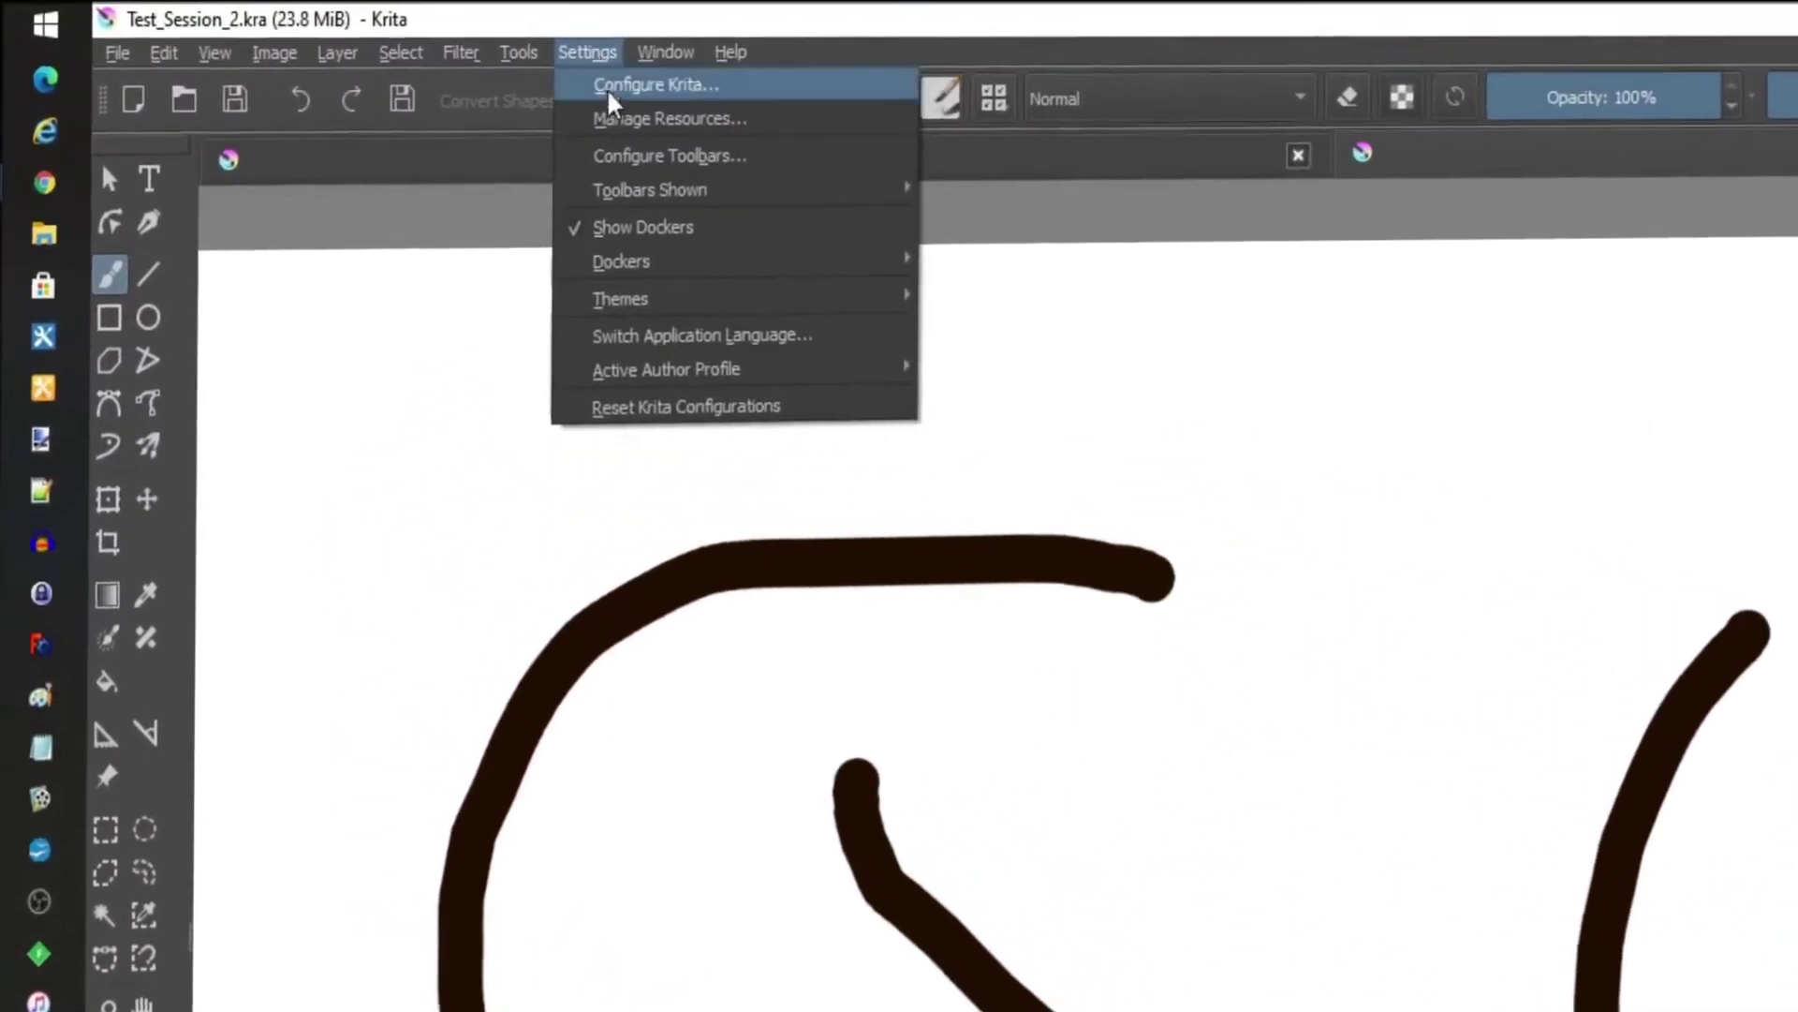
pyautogui.moveTo(626, 263)
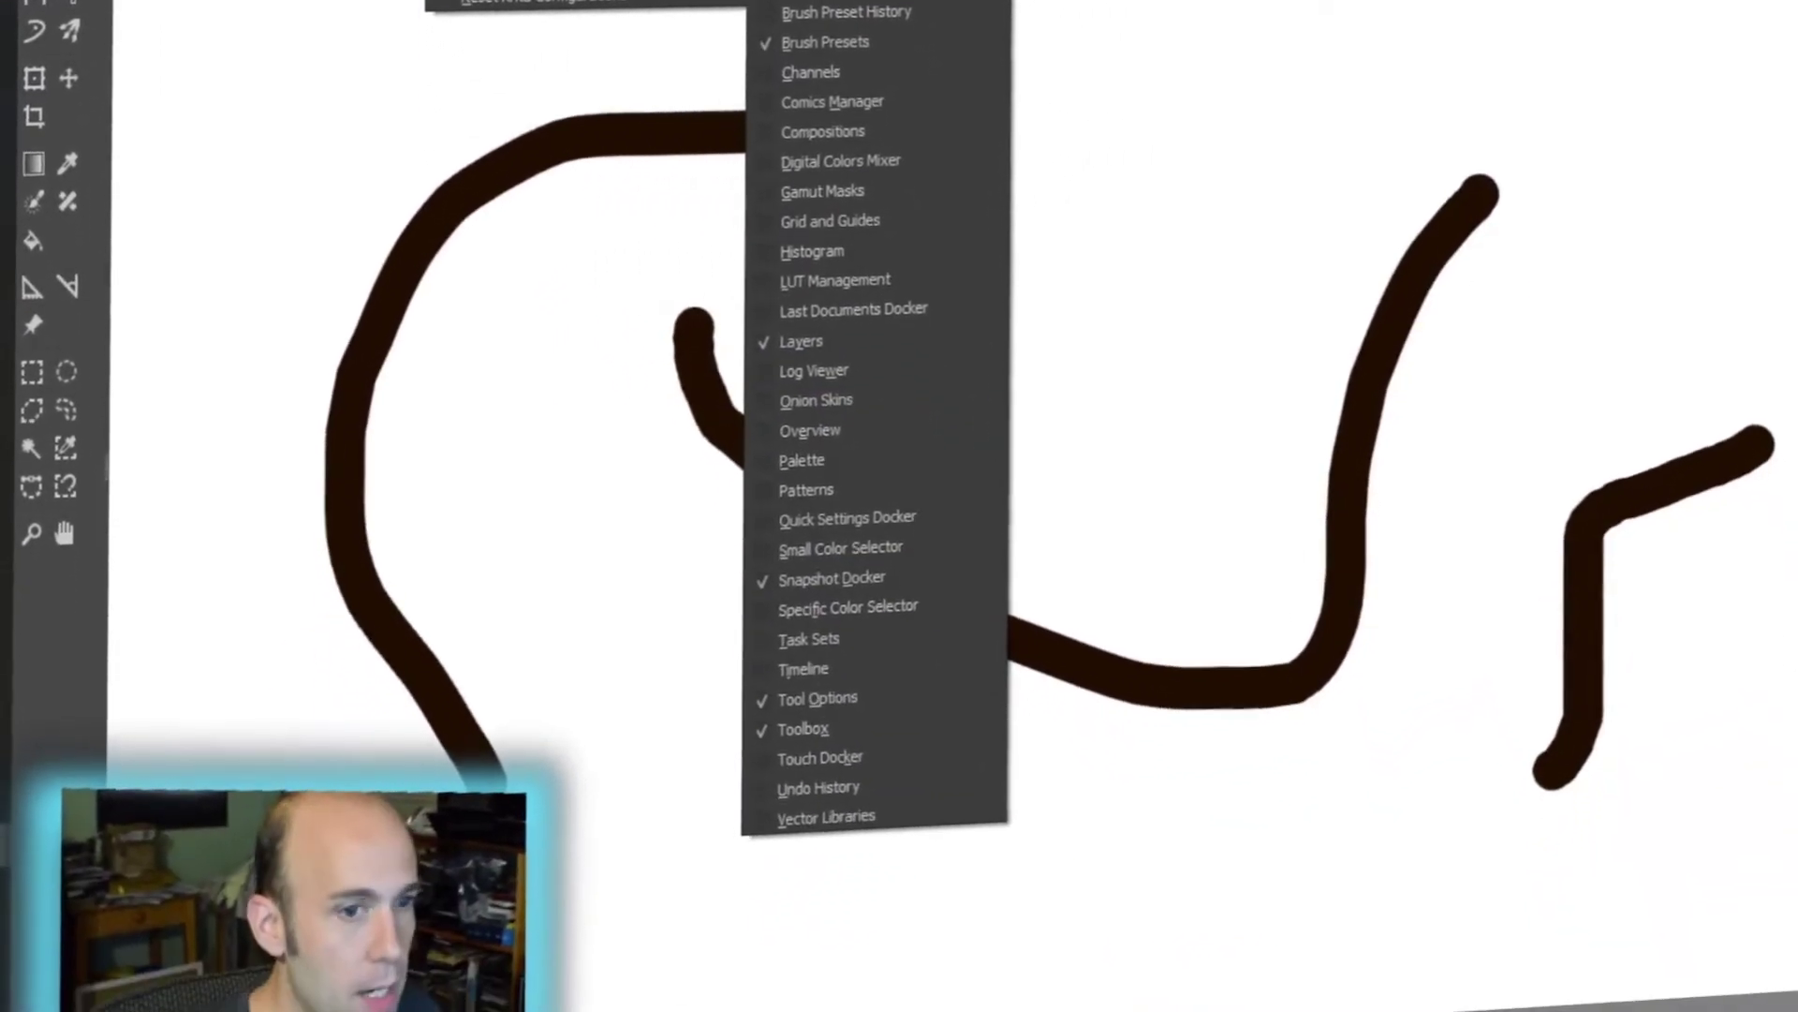
pyautogui.click(1451, 319)
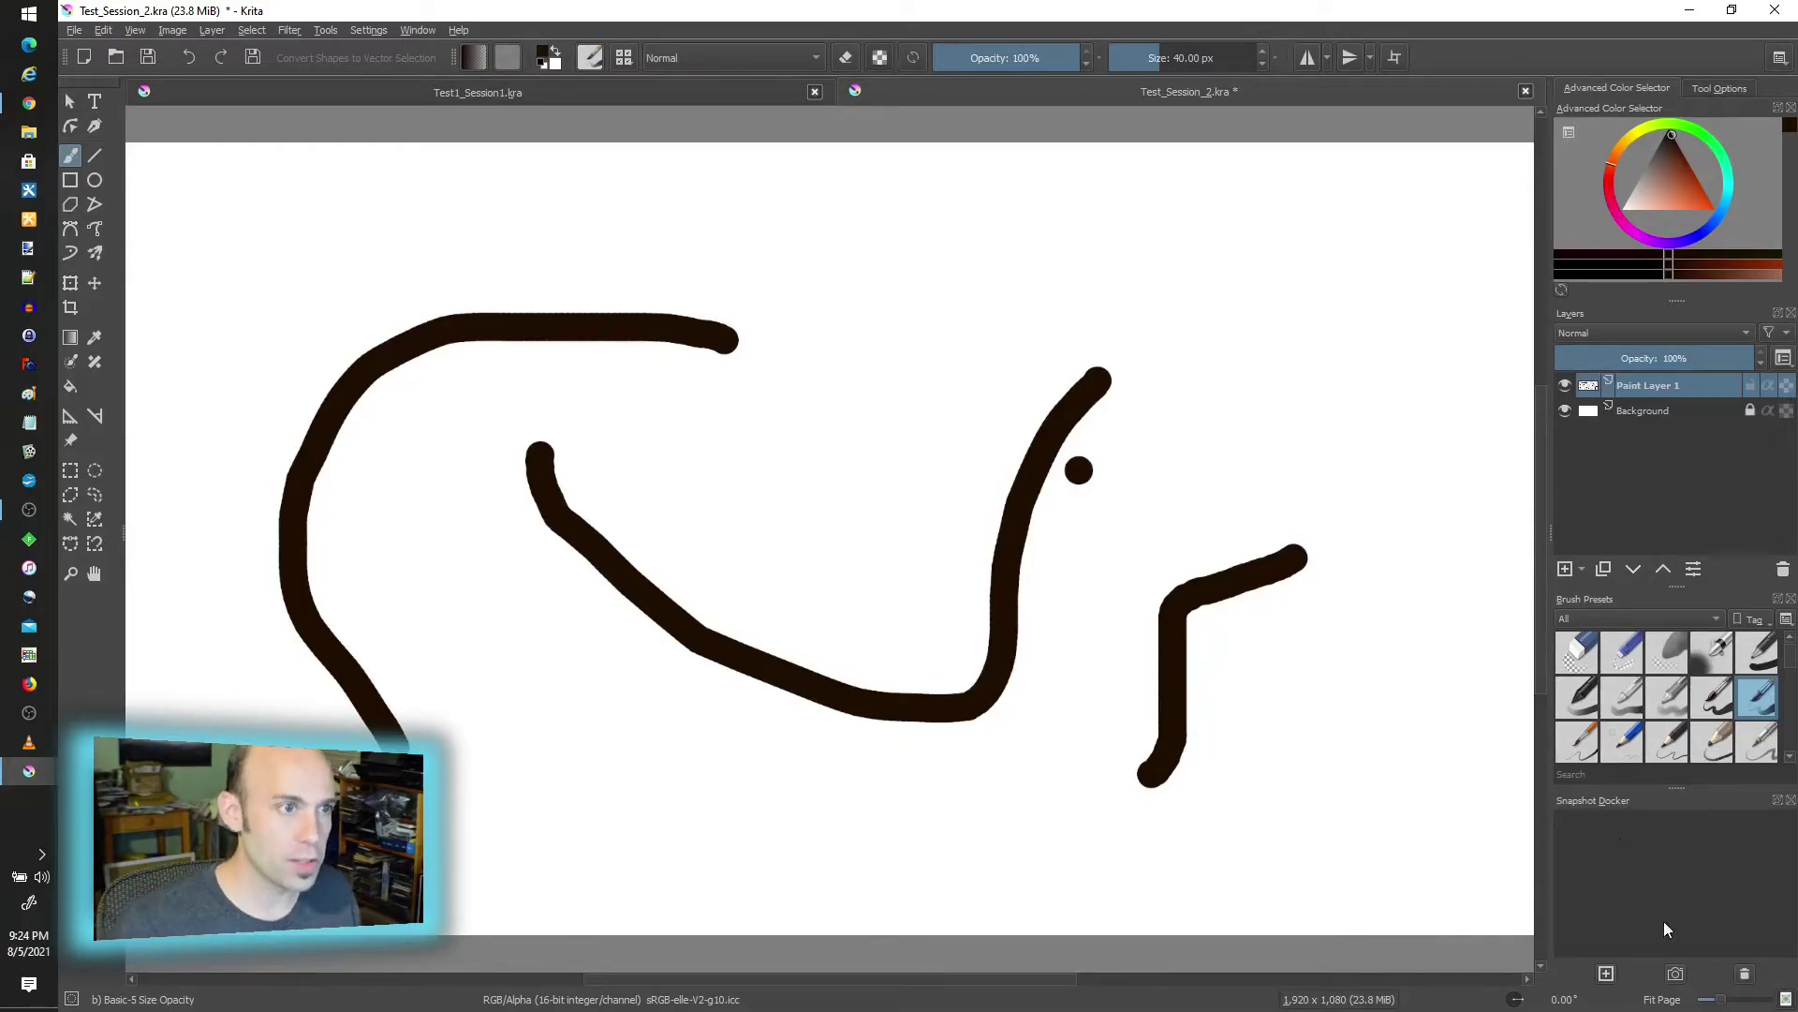
# Snapshot the original drawing, paint two orange strokes, and take a second snapshot.
pyautogui.click(1608, 974)
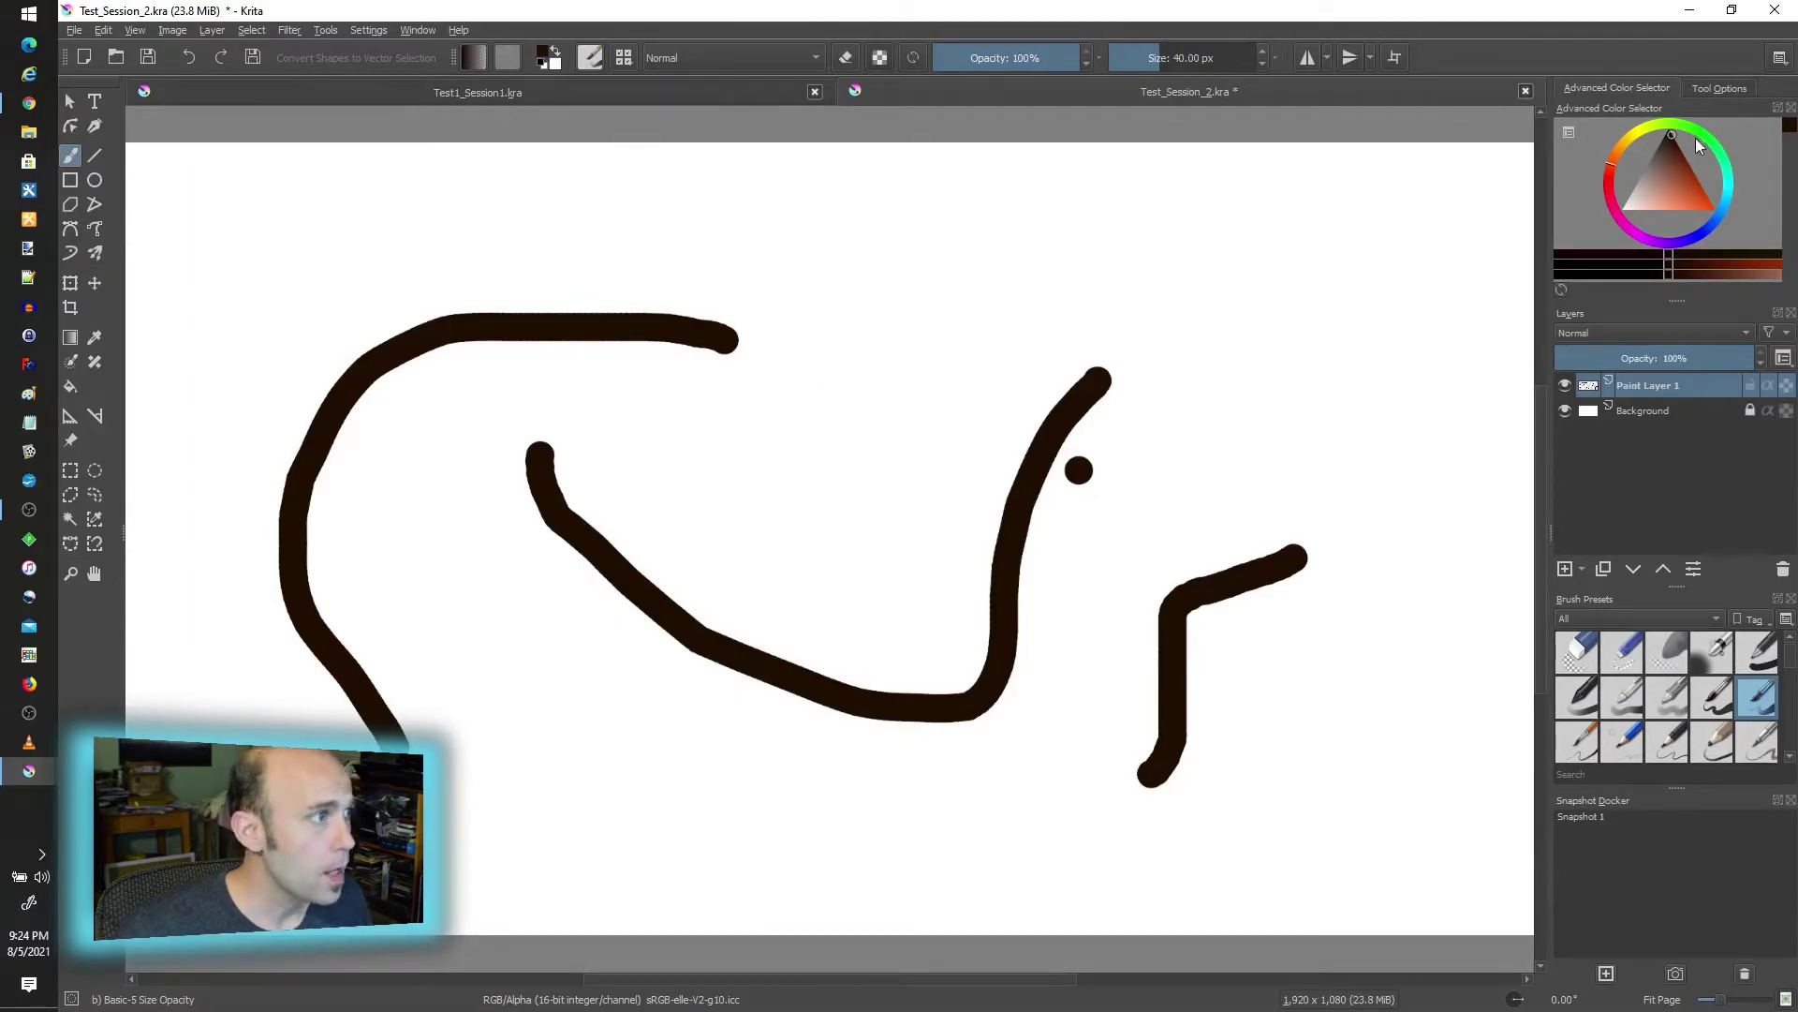
pyautogui.click(1683, 188)
pyautogui.moveTo(1164, 363); pyautogui.dragTo(967, 412)
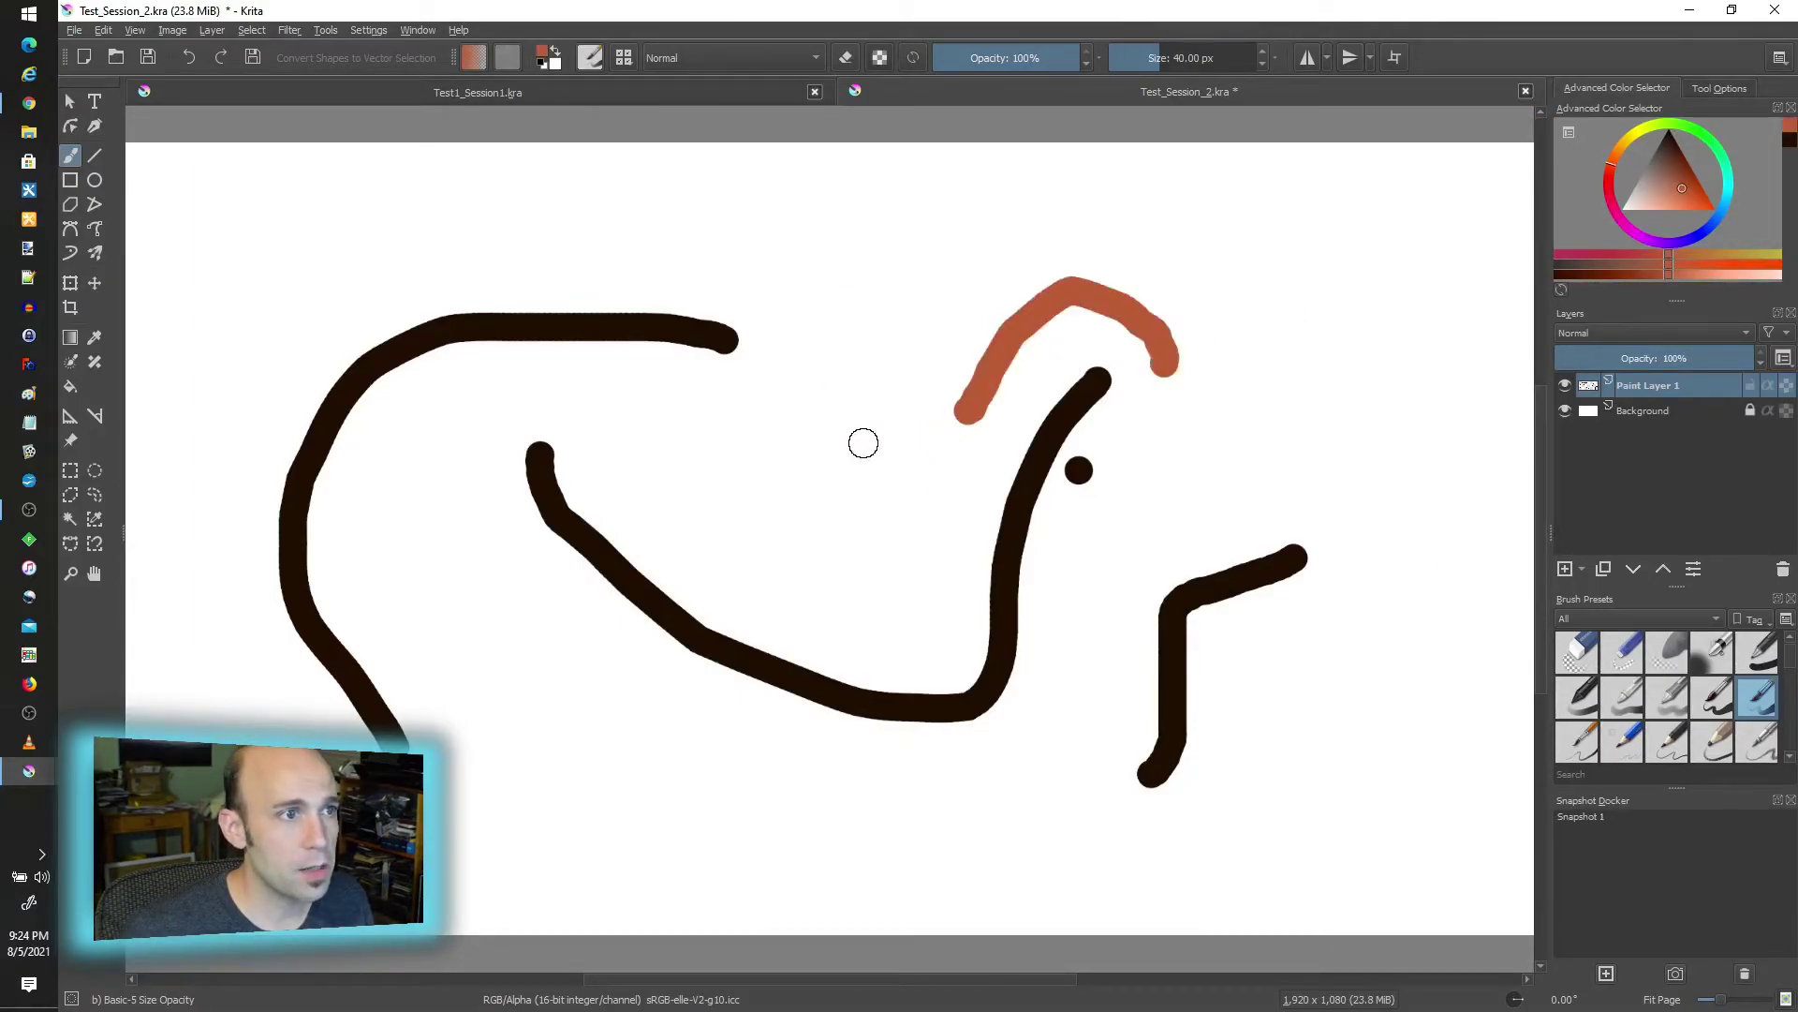
pyautogui.moveTo(862, 441); pyautogui.dragTo(765, 573)
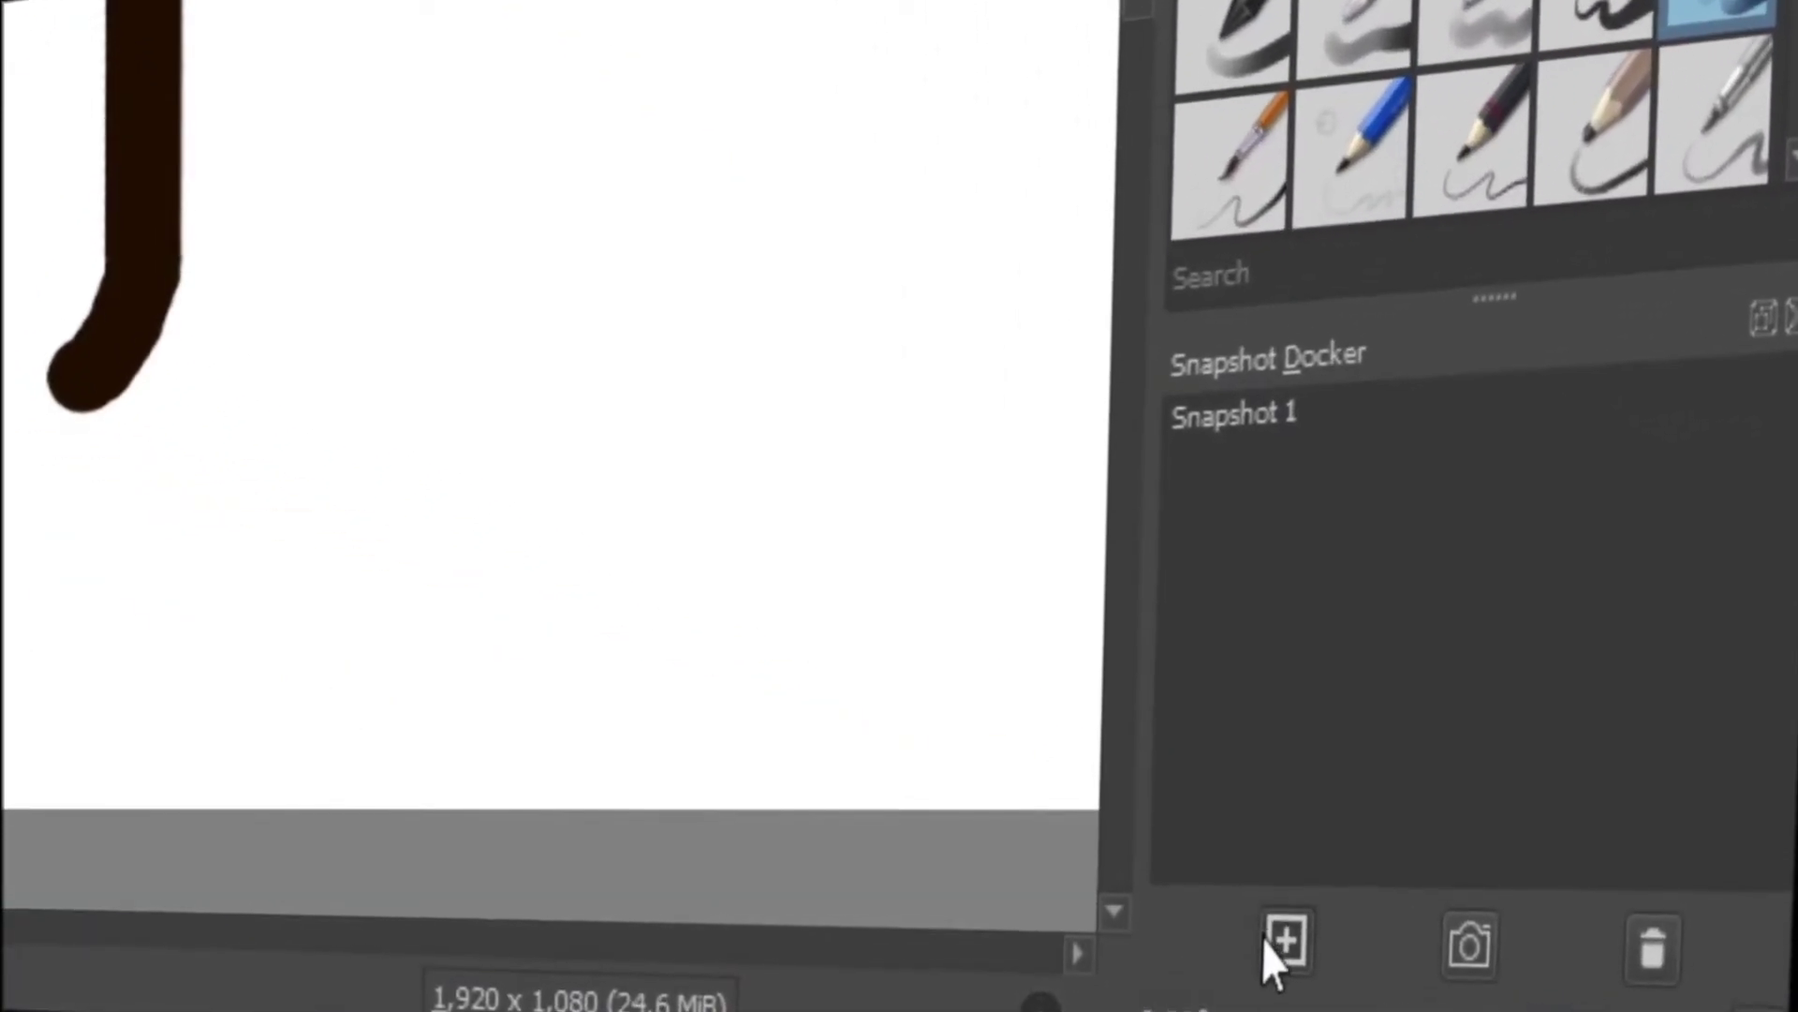
pyautogui.click(1605, 973)
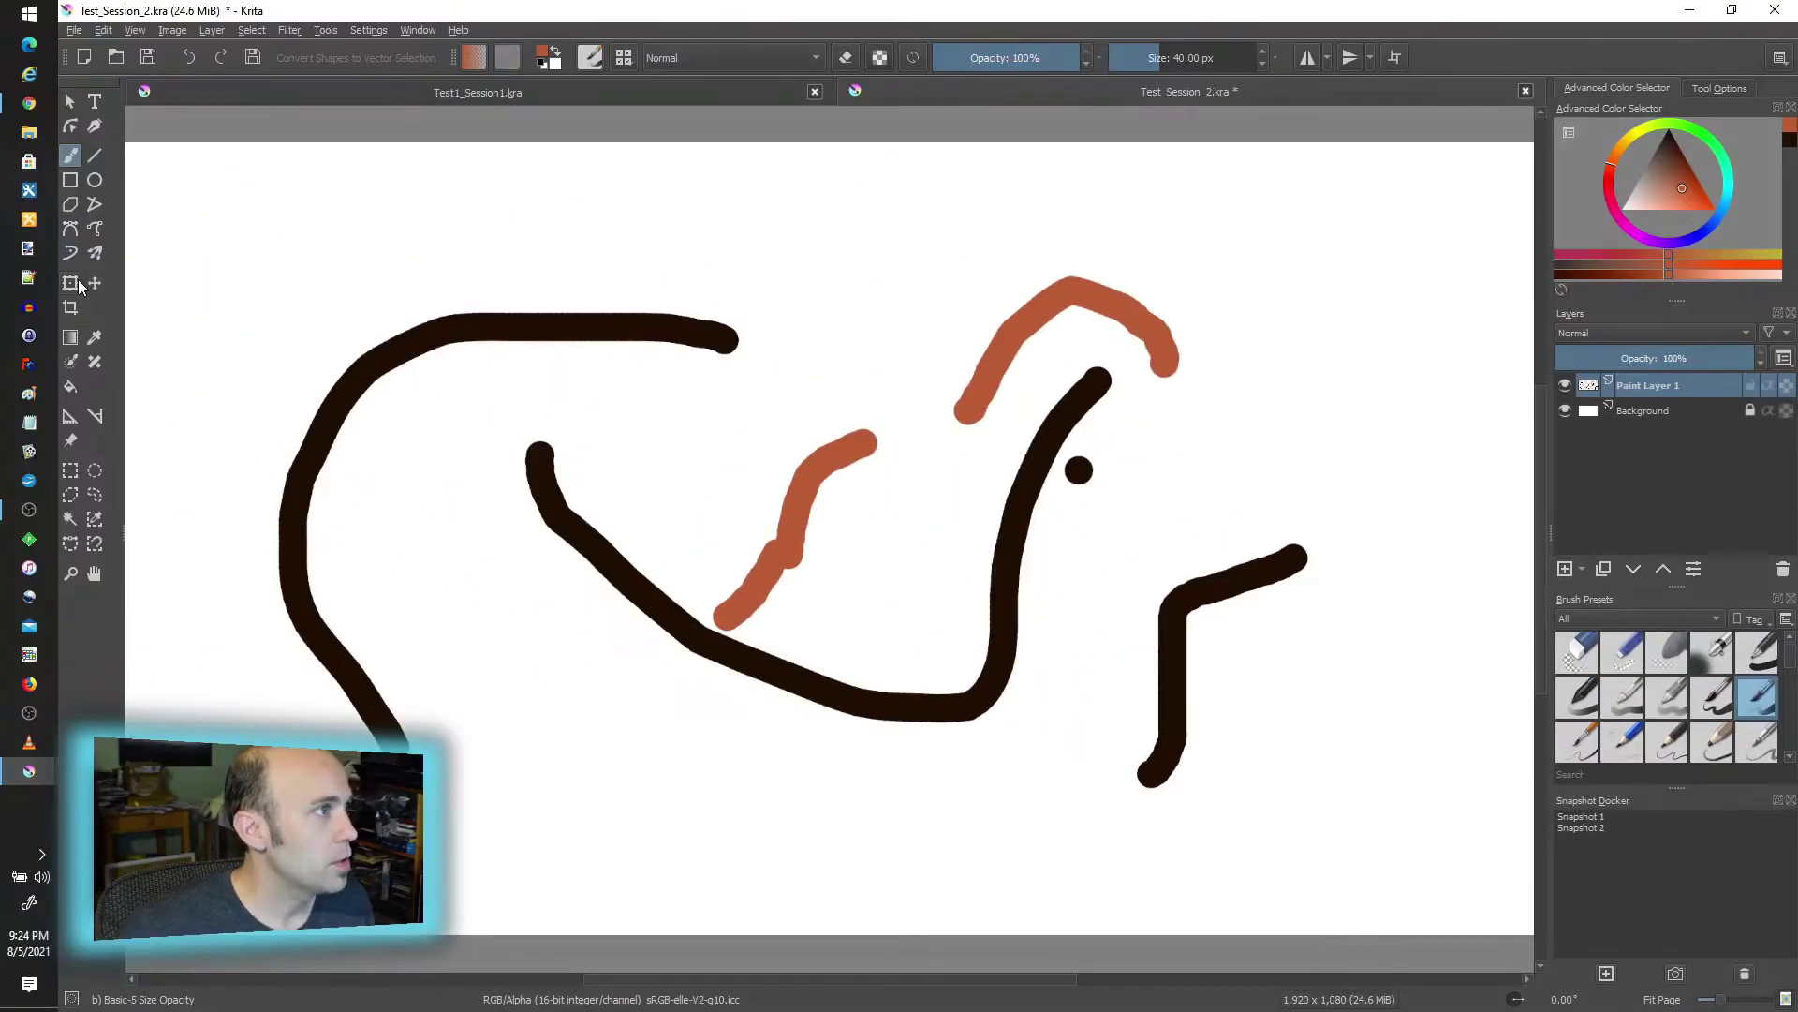
# Delete a rectangular patch at upper left, take a third snapshot, then deselect.
pyautogui.click(71, 283)
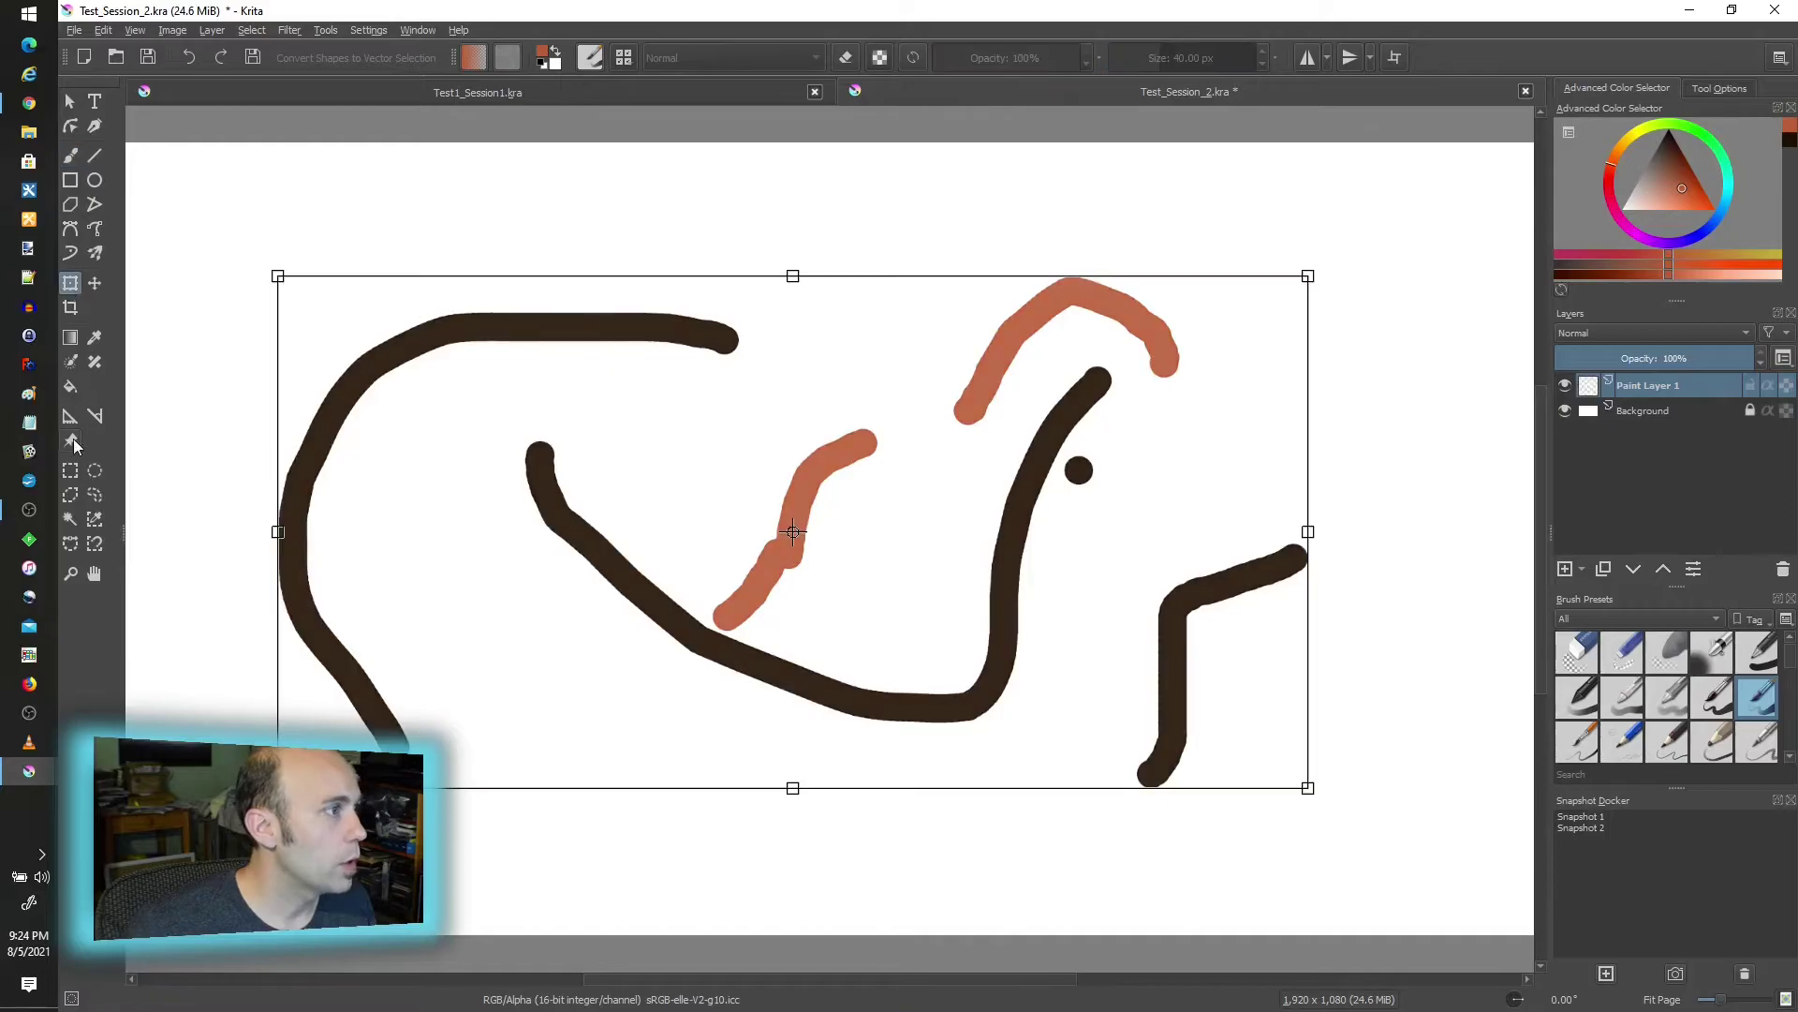
pyautogui.click(71, 471)
pyautogui.moveTo(379, 253); pyautogui.dragTo(685, 602)
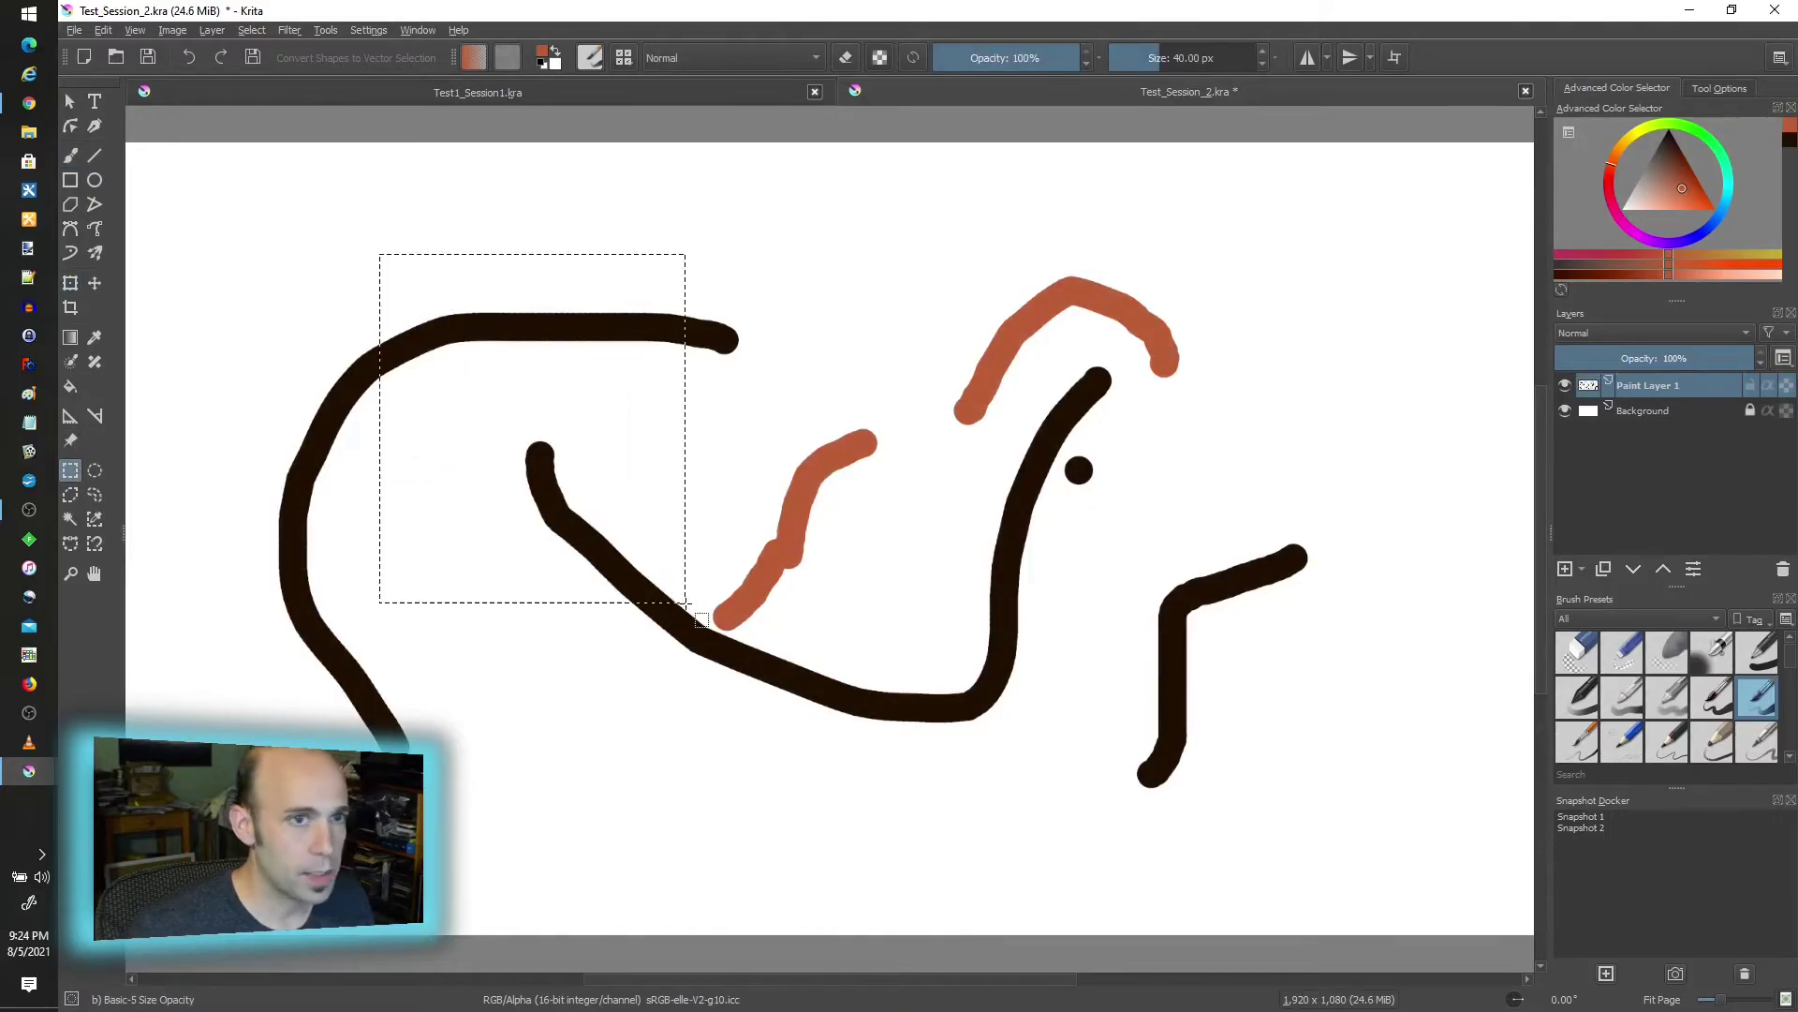
pyautogui.press('Delete')
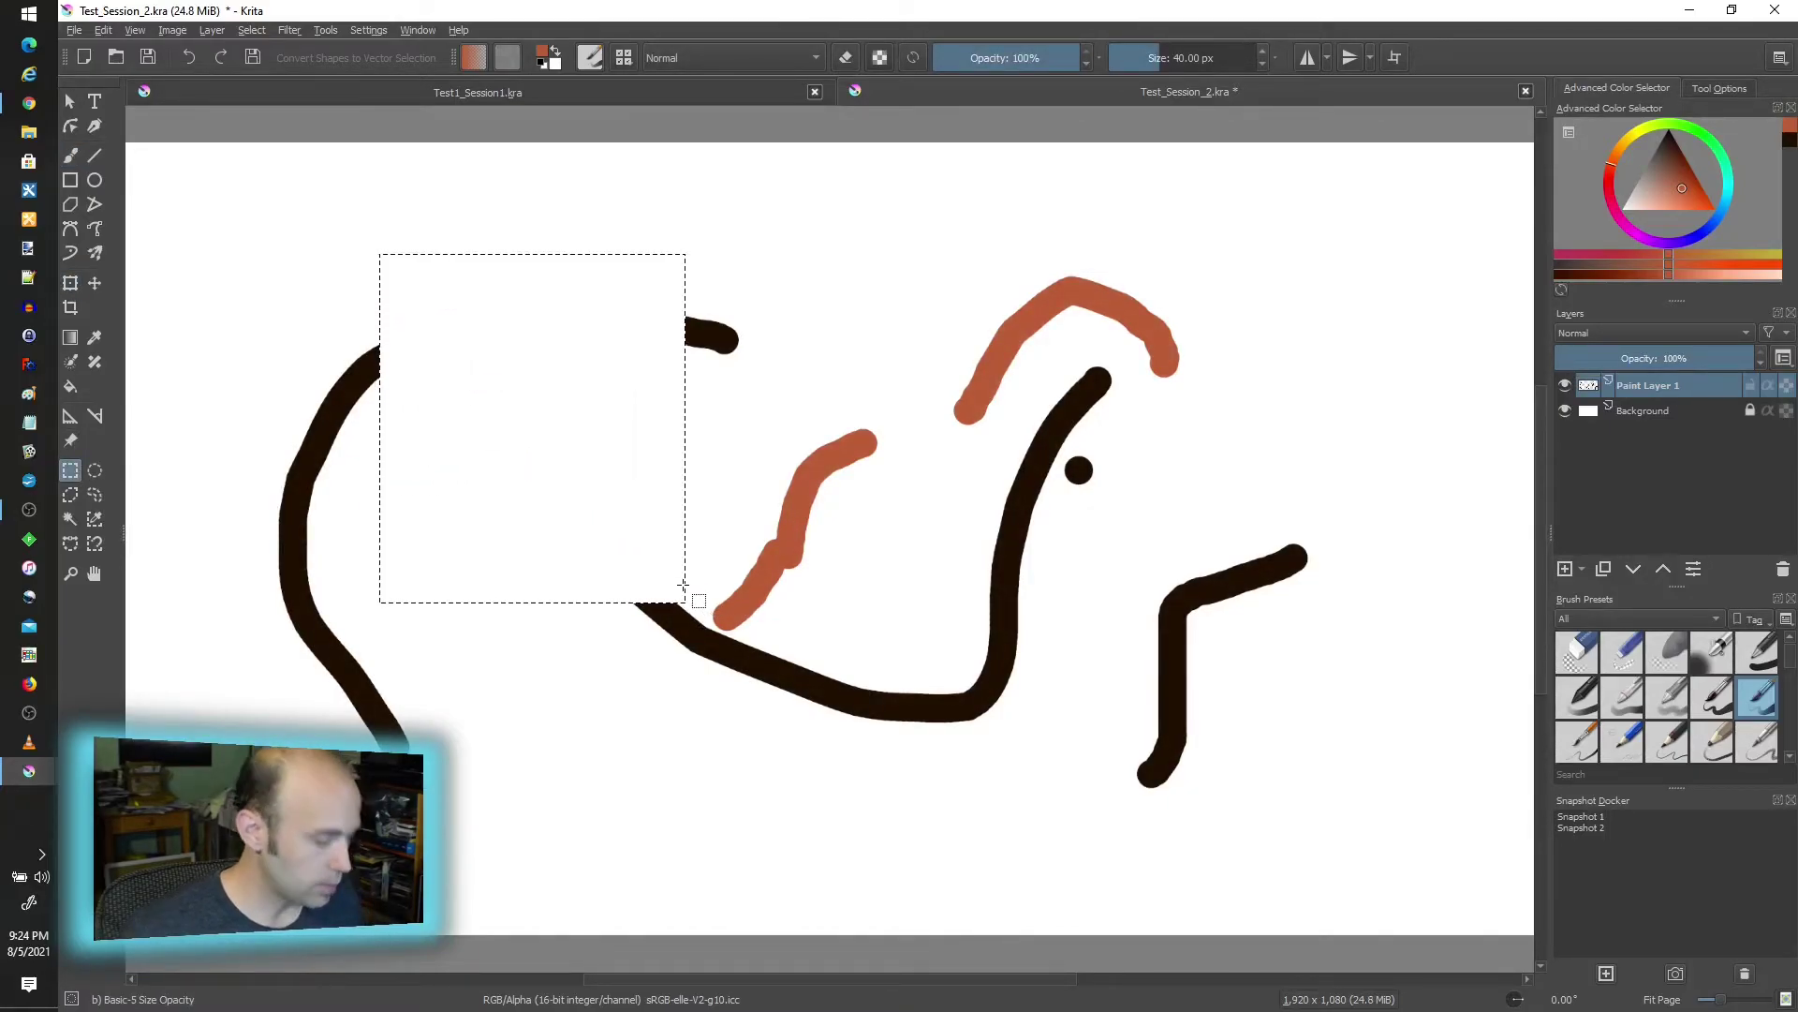
pyautogui.click(1607, 973)
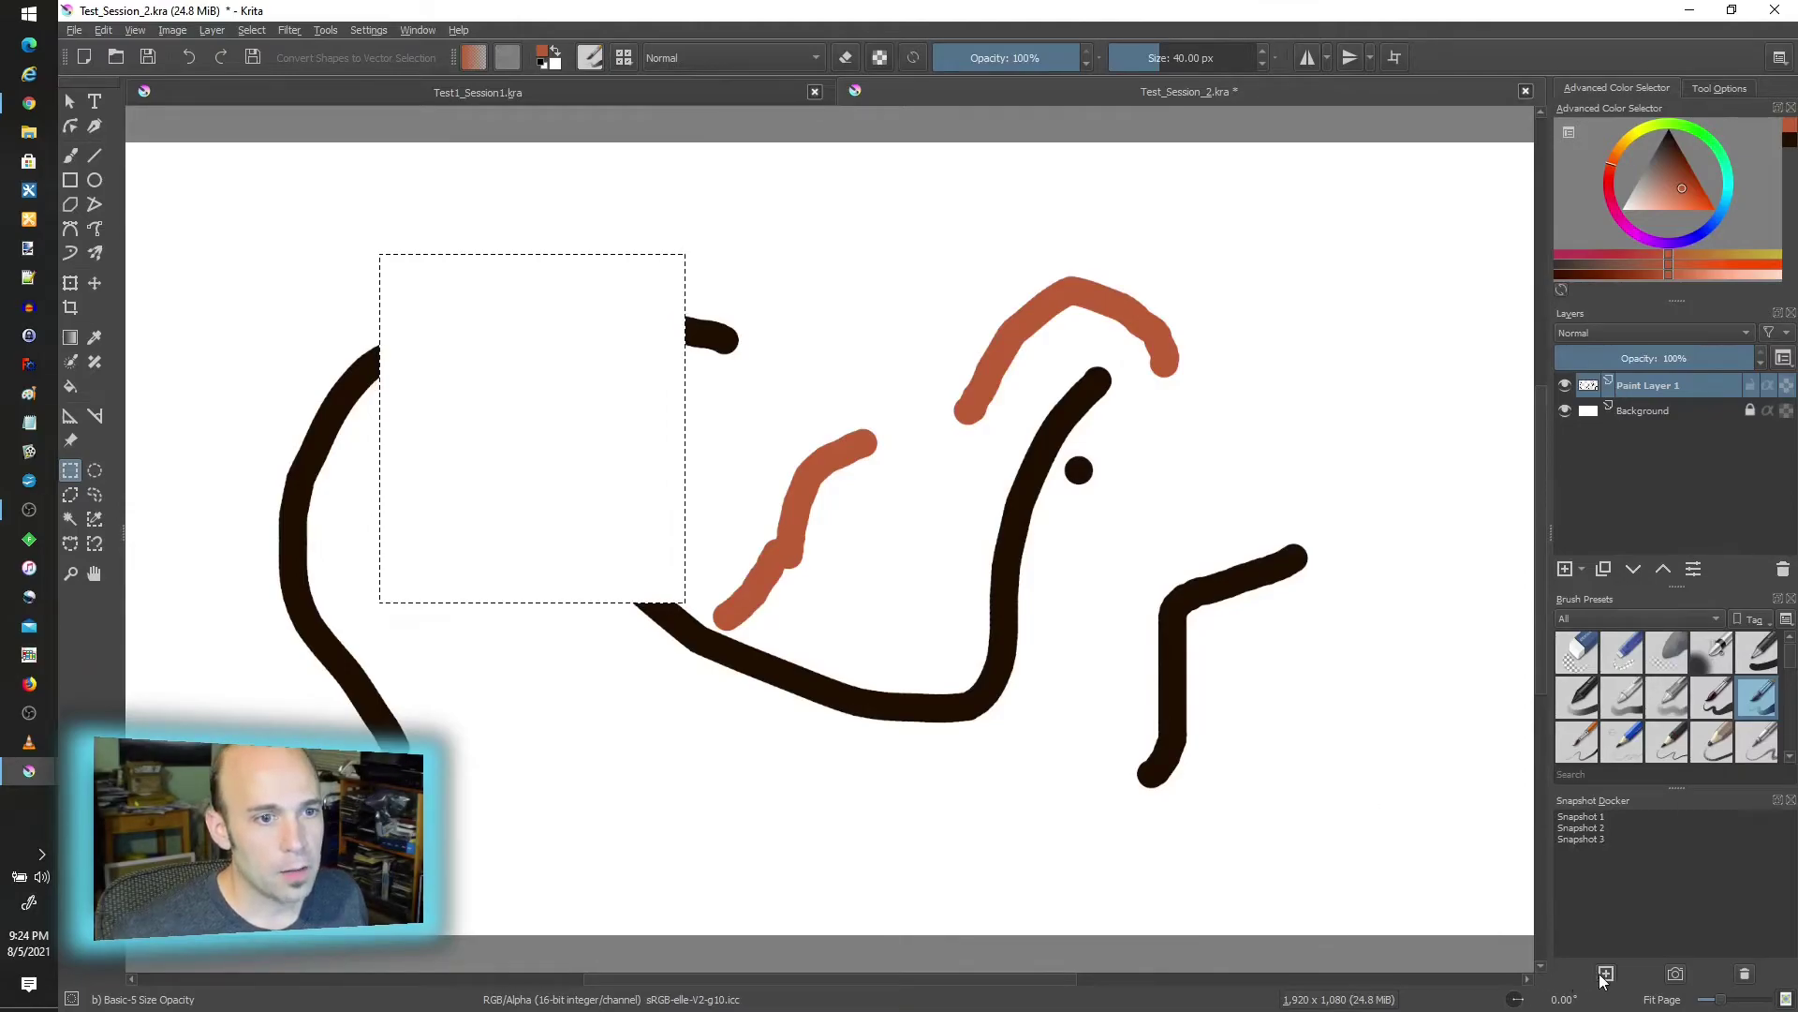
pyautogui.click(1202, 560)
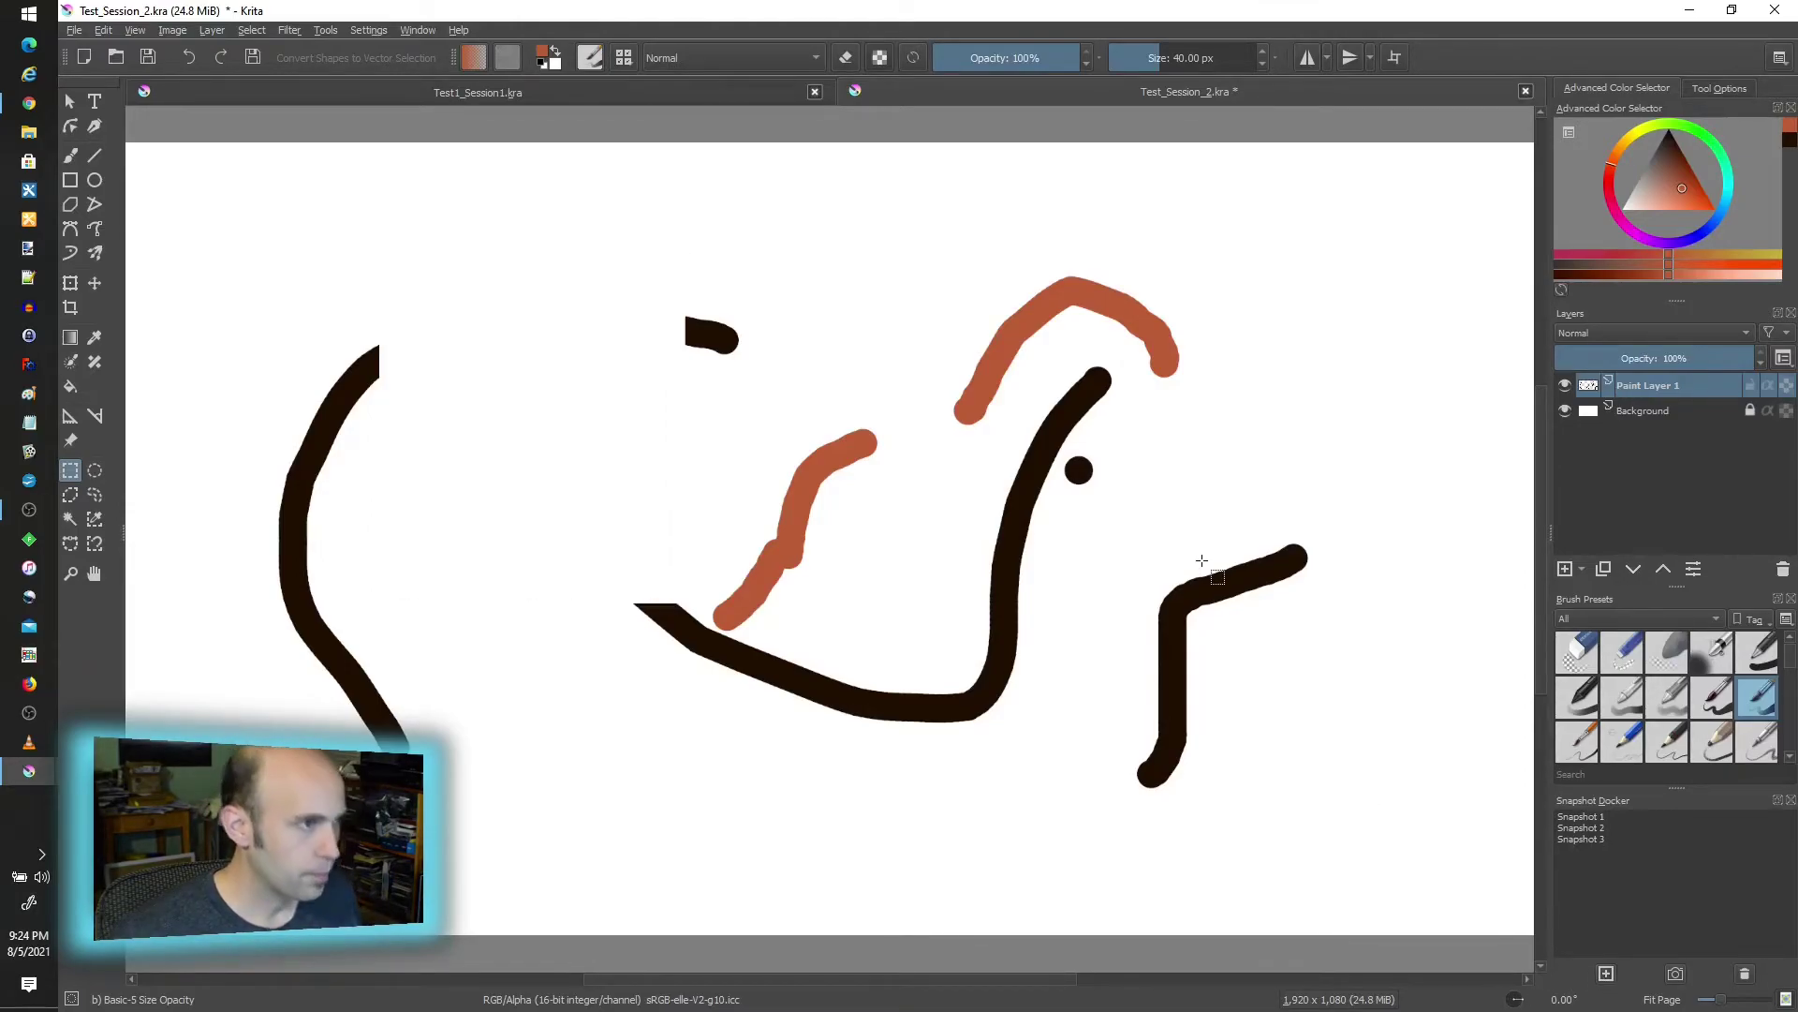
# Switch to Snapshot 1 to view the original drawing, then switch back to Snapshot 3.
pyautogui.click(1583, 818)
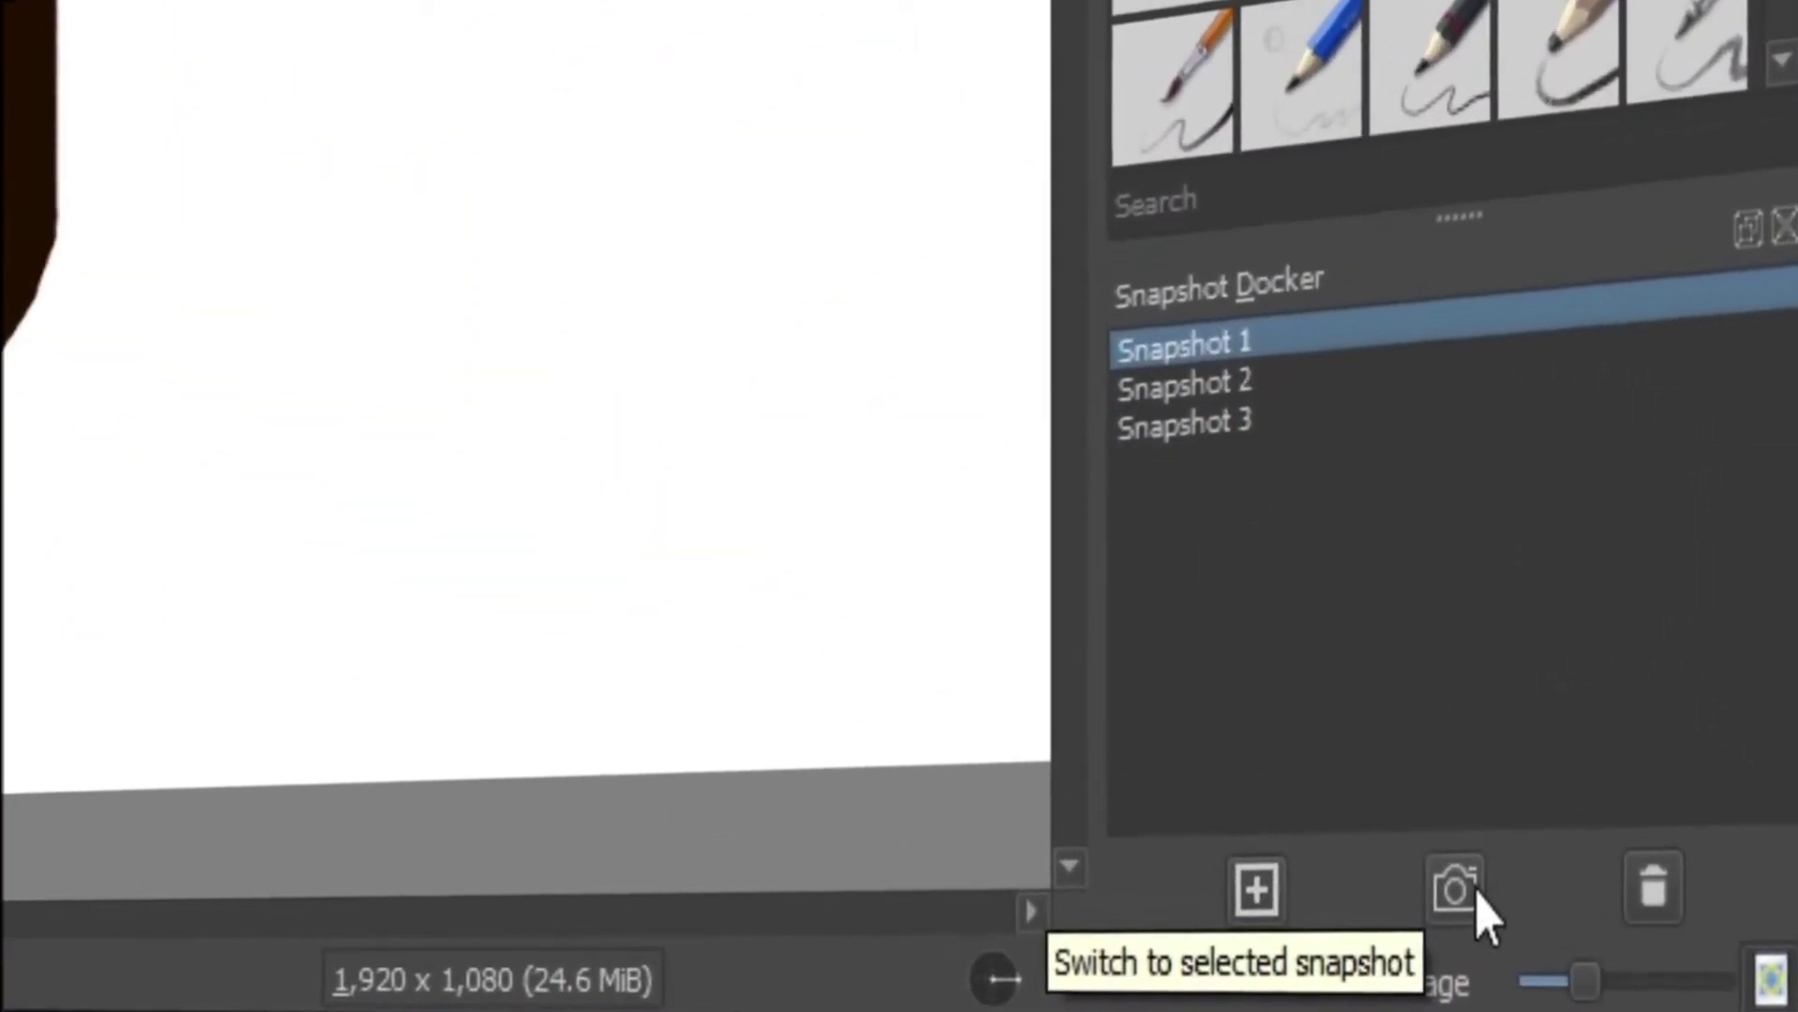
pyautogui.click(1461, 880)
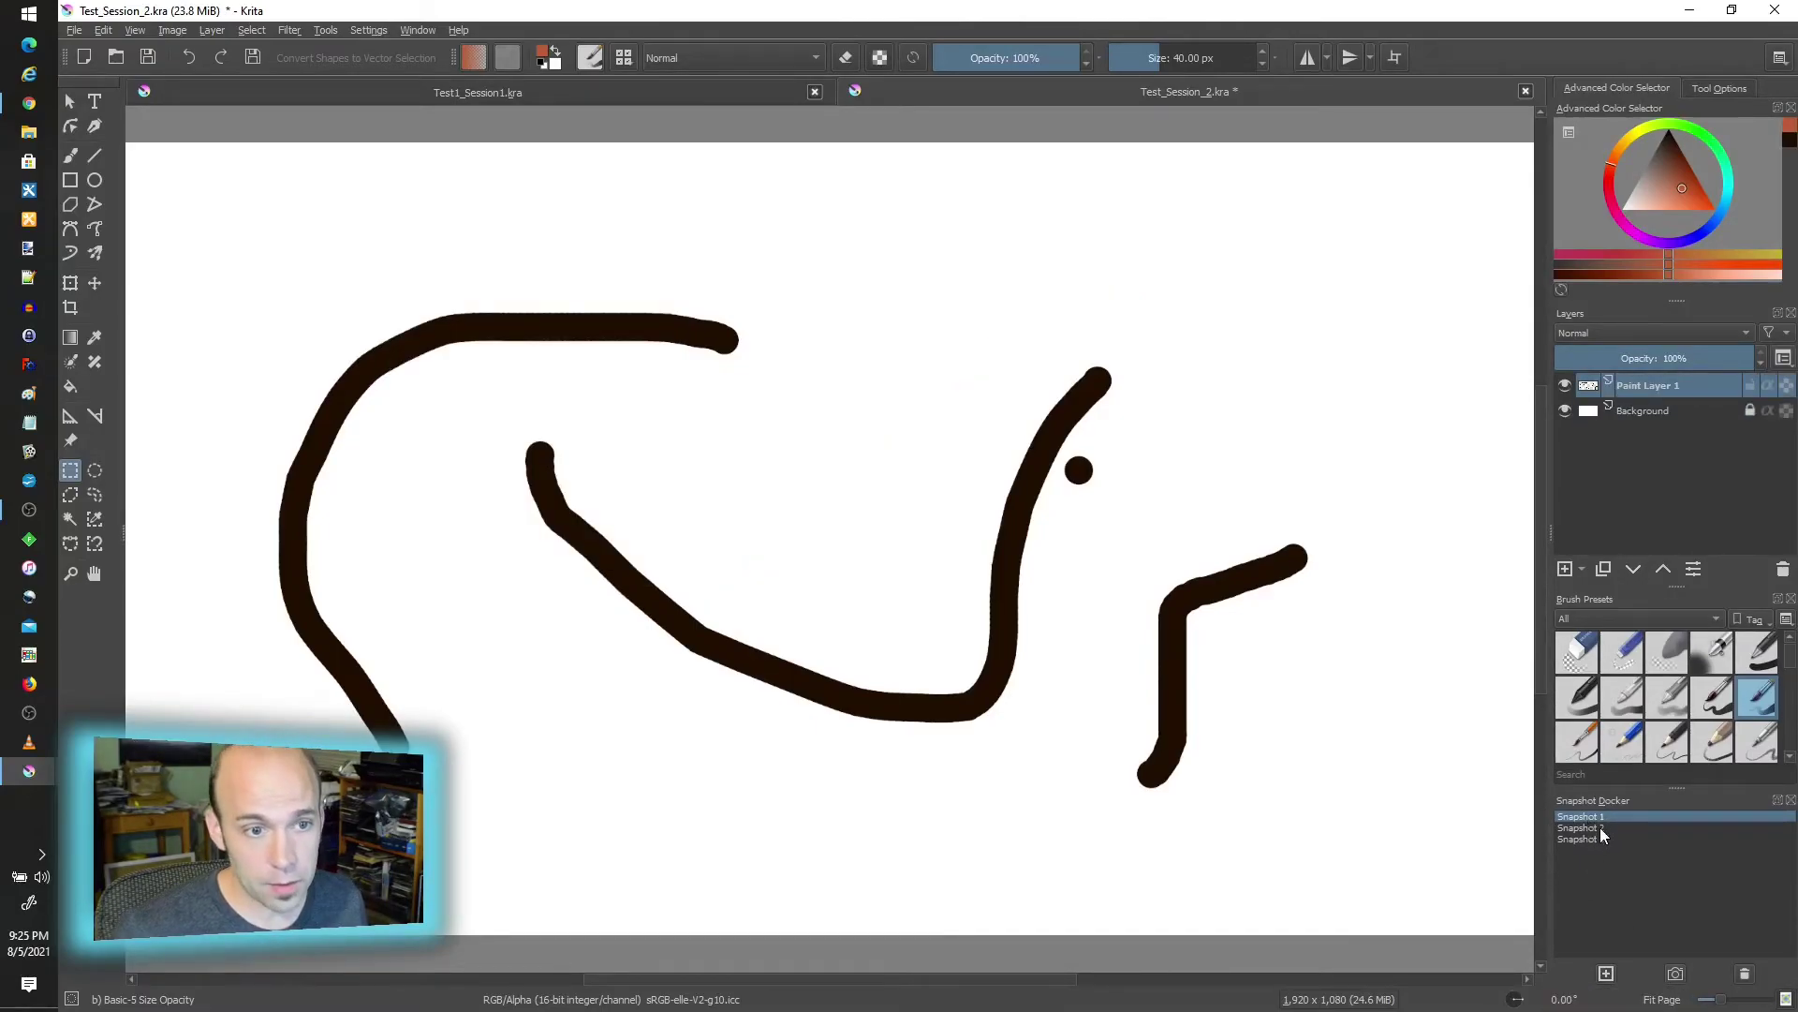
pyautogui.click(1579, 839)
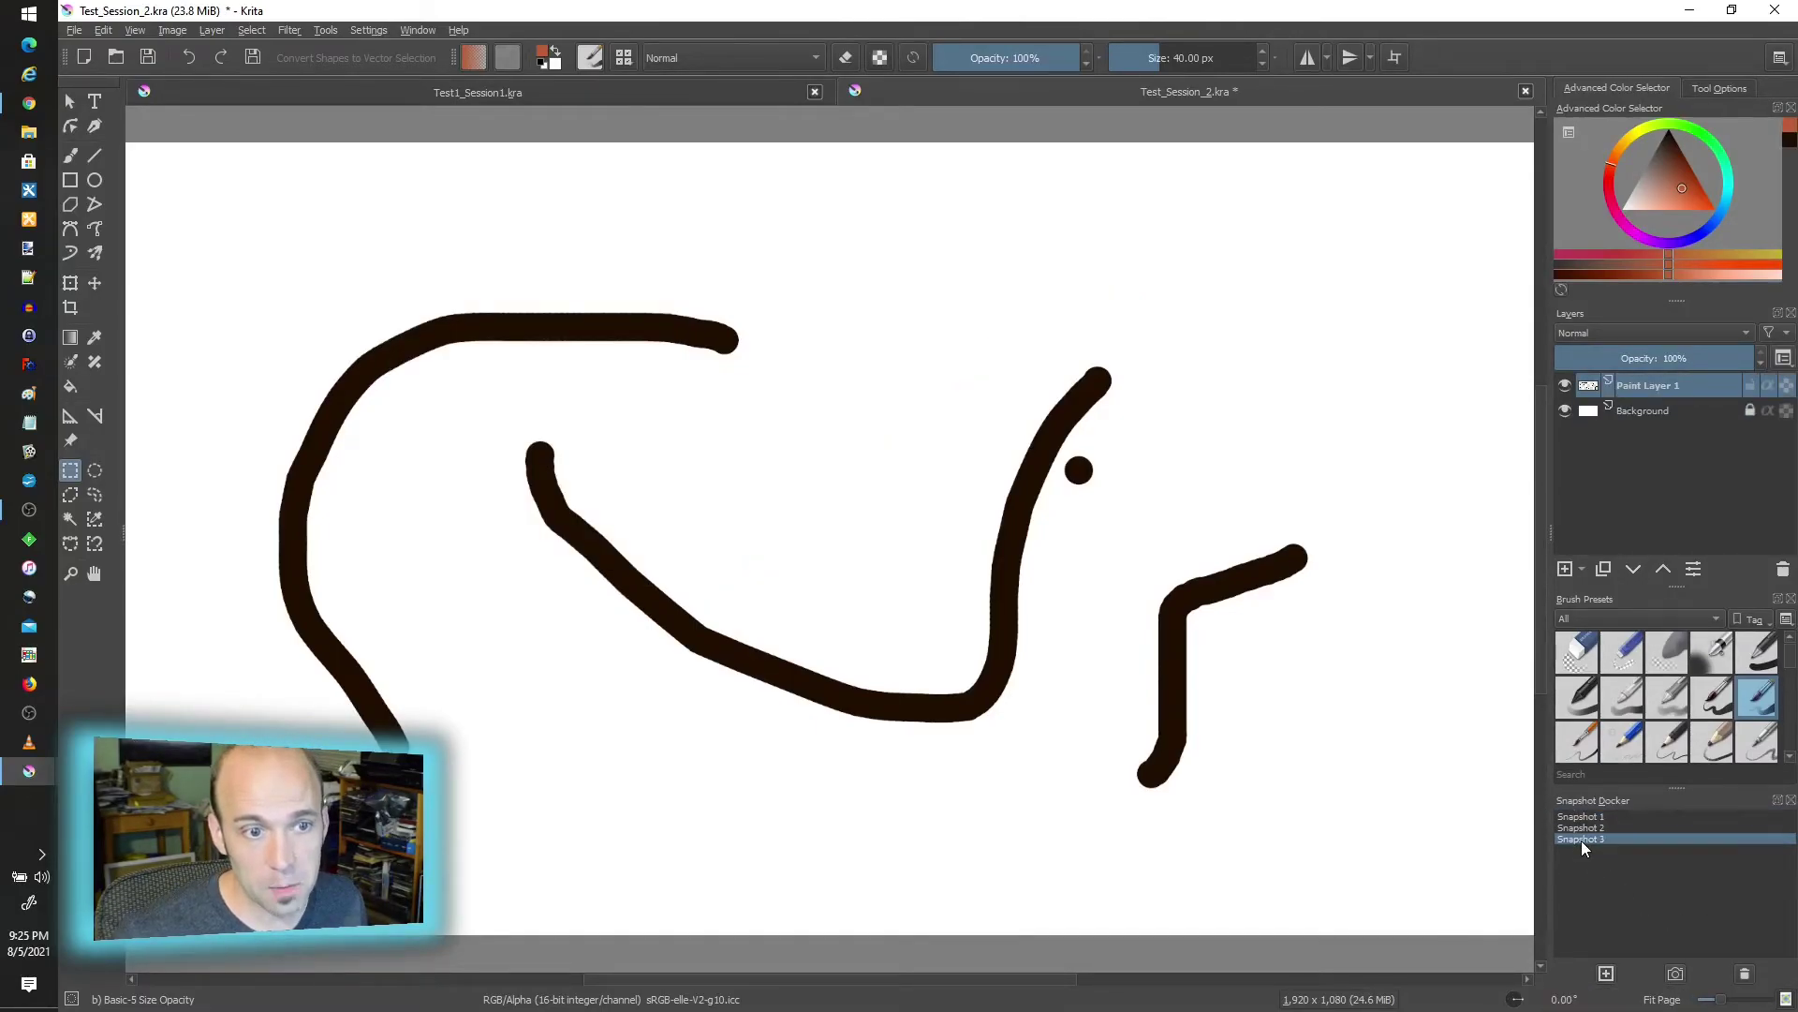
pyautogui.click(1676, 974)
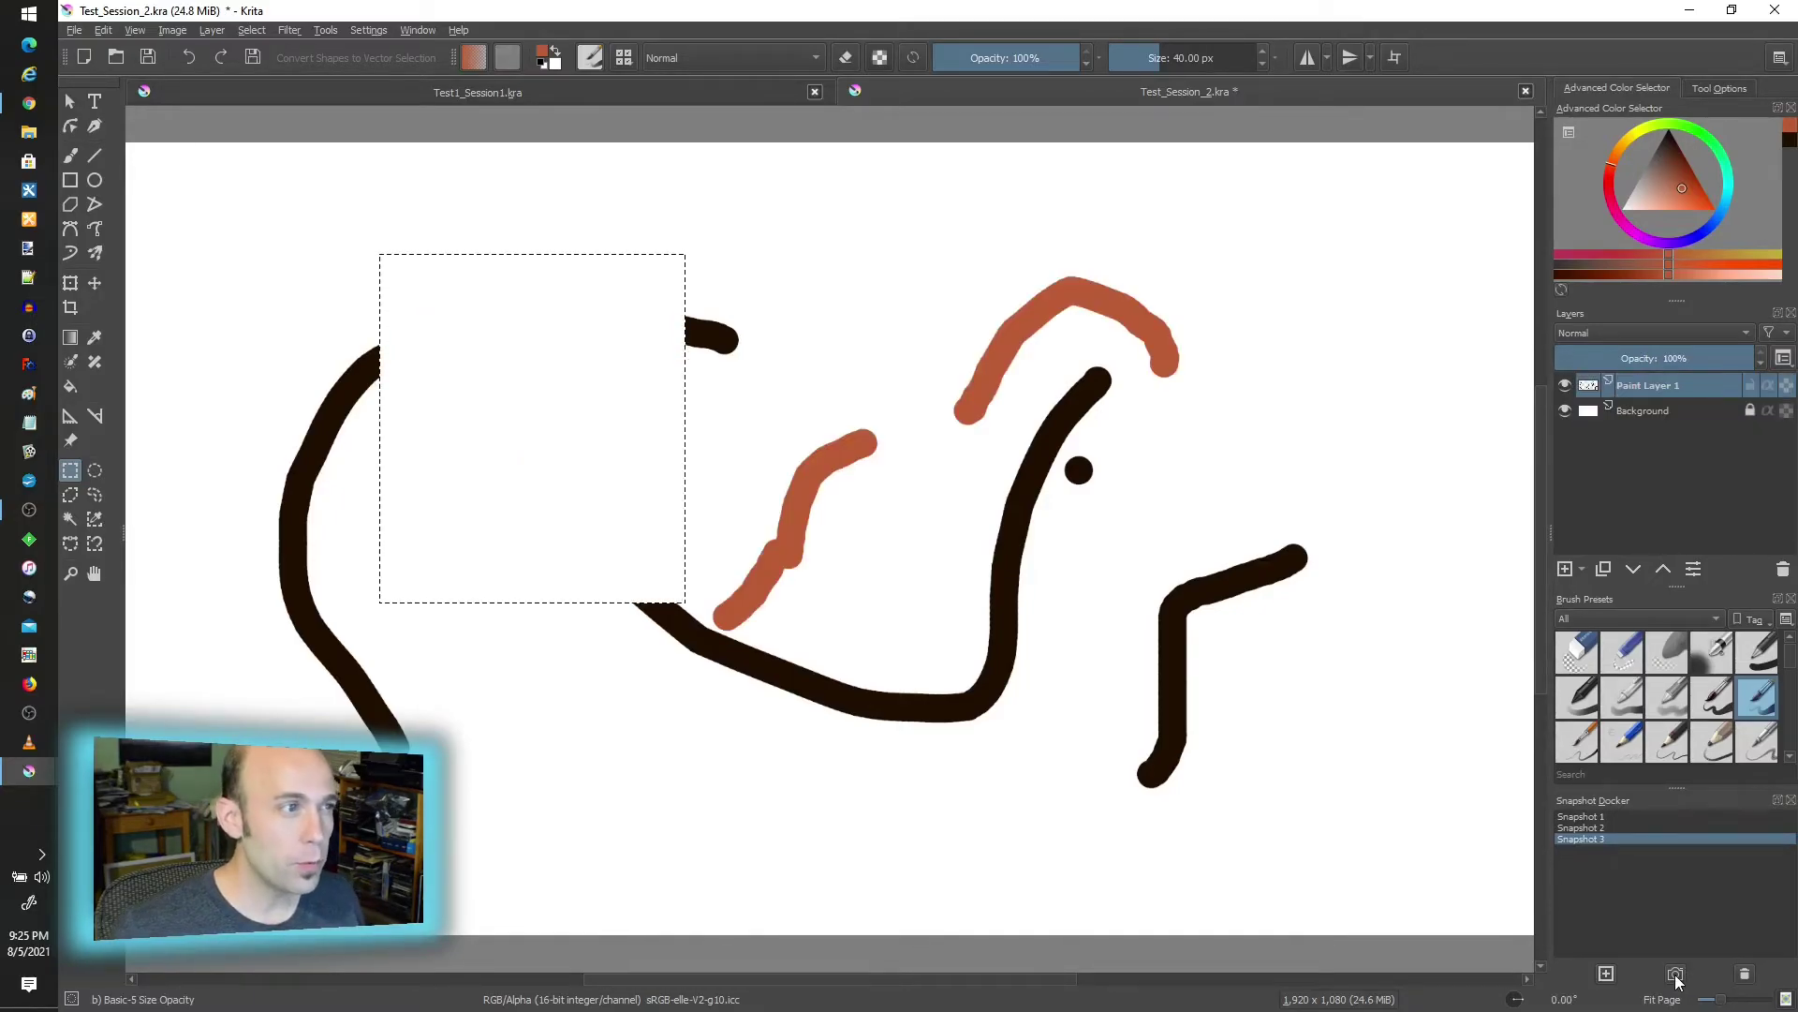